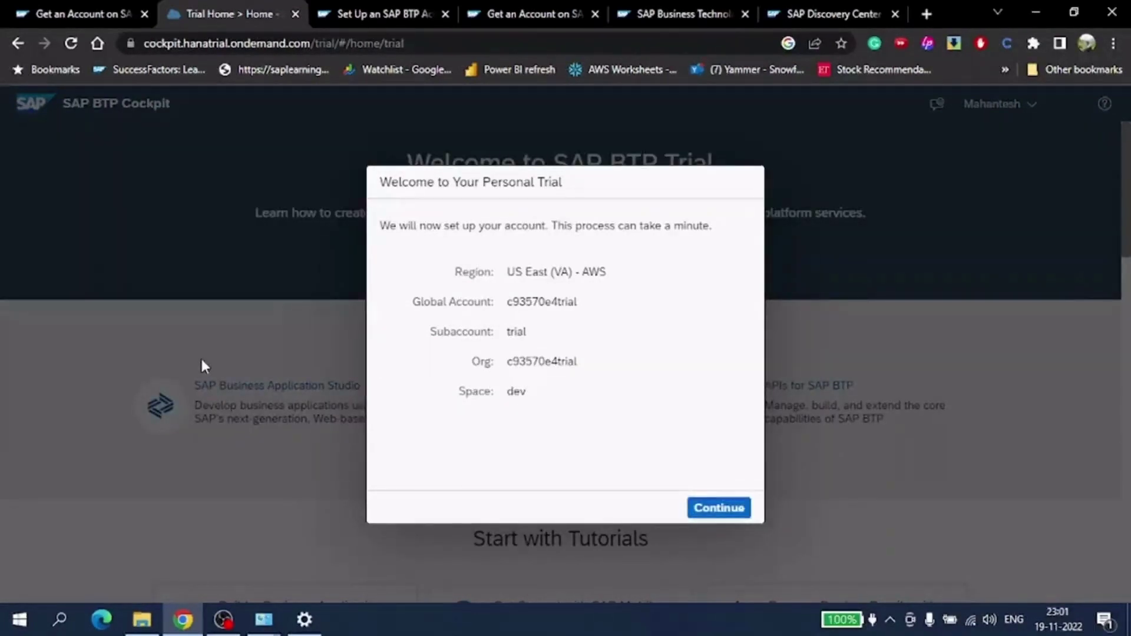
Enter the trial global account and open the trial subaccount
{"action": "left_click", "coordinate": [719, 507]}
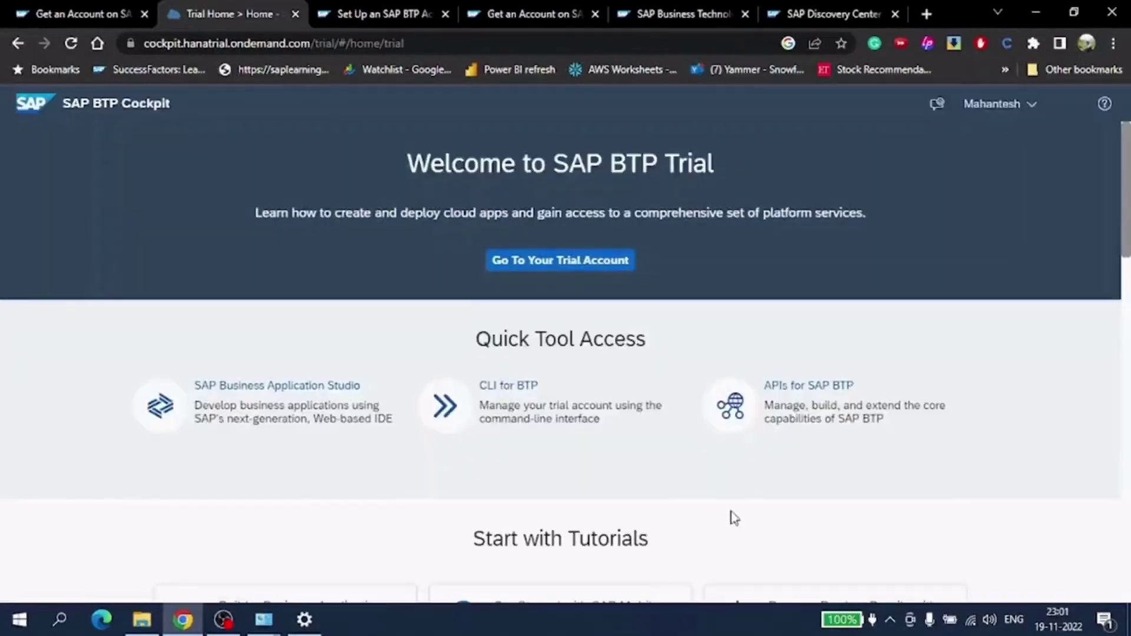
{"action": "left_click", "coordinate": [557, 259]}
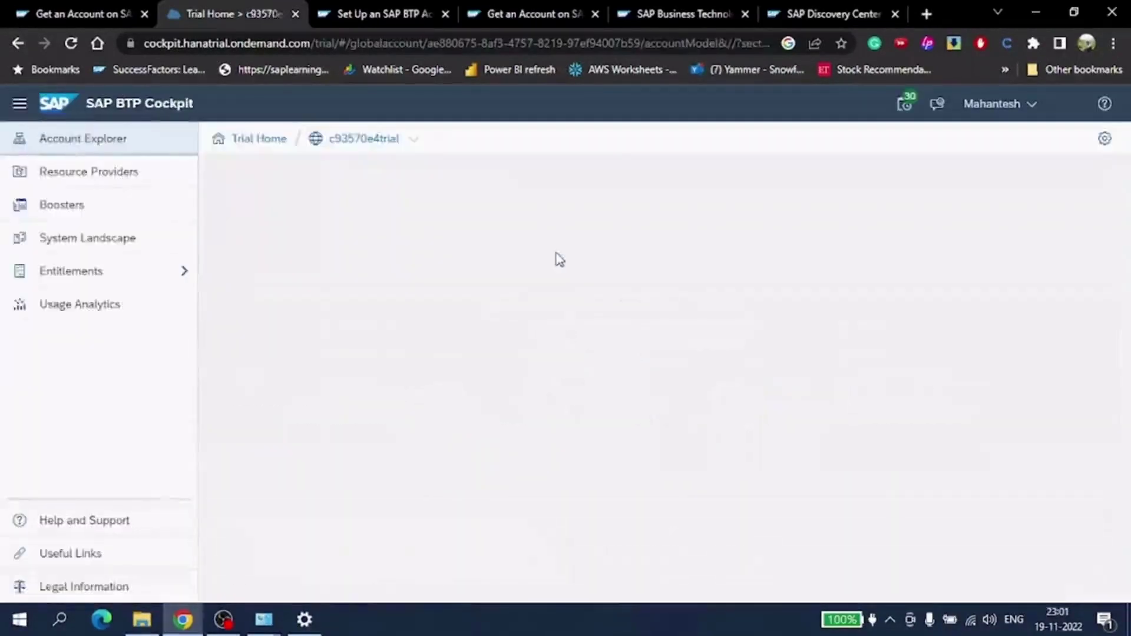
{"action": "left_click", "coordinate": [278, 439]}
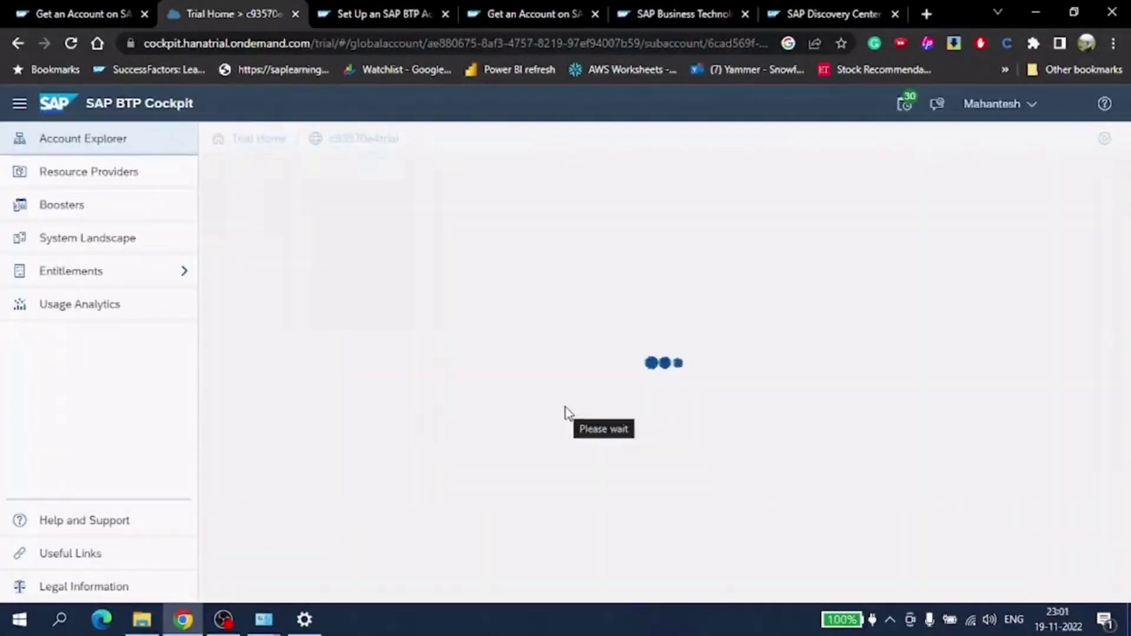
{"action": "left_click", "coordinate": [404, 18]}
{"action": "left_click", "coordinate": [265, 15]}
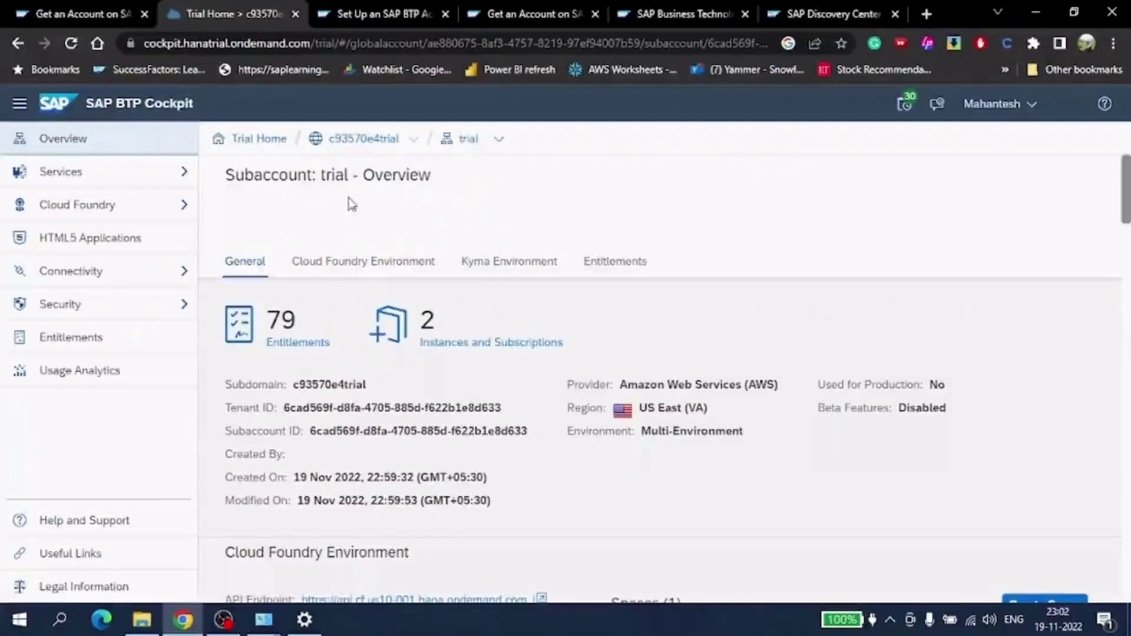
From the account overview, reopen the trial subaccount, enter the dev space and its SAP HANA Cloud page
{"action": "left_click", "coordinate": [364, 138]}
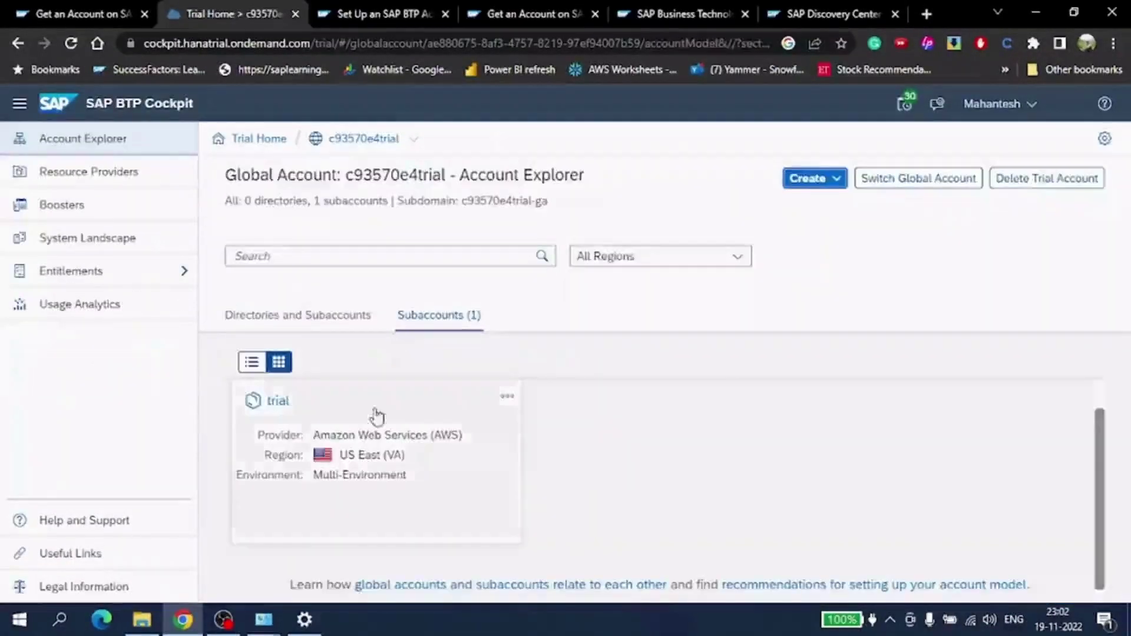
{"action": "left_click", "coordinate": [372, 414]}
{"action": "scroll", "coordinate": [585, 470], "scroll_direction": "down", "scroll_amount": 3}
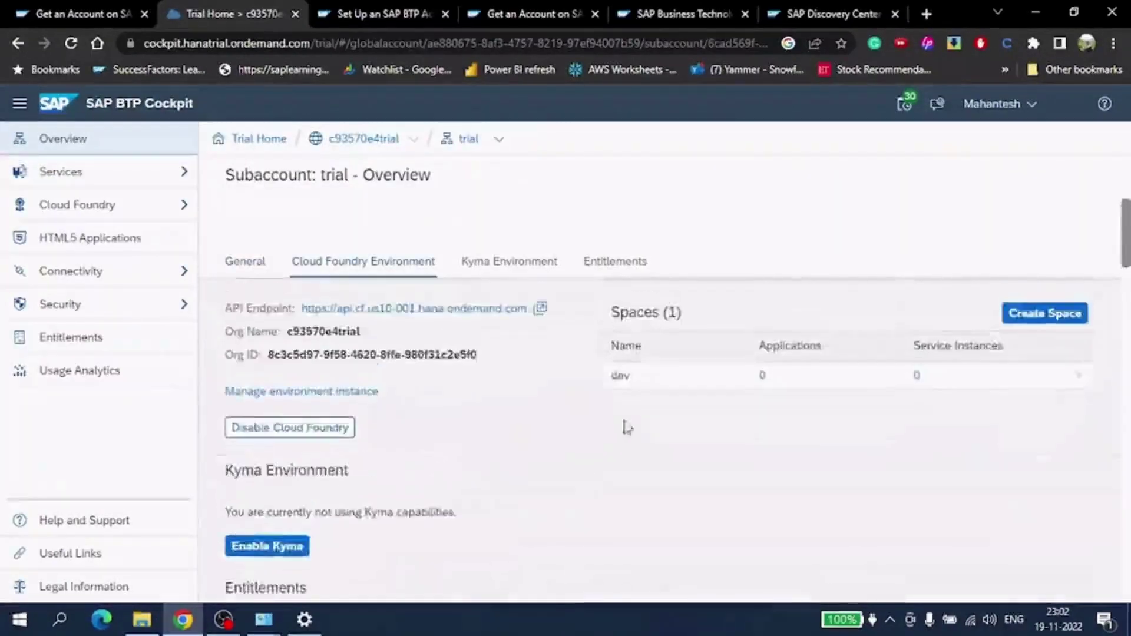
{"action": "left_click", "coordinate": [621, 378]}
{"action": "left_click", "coordinate": [84, 205]}
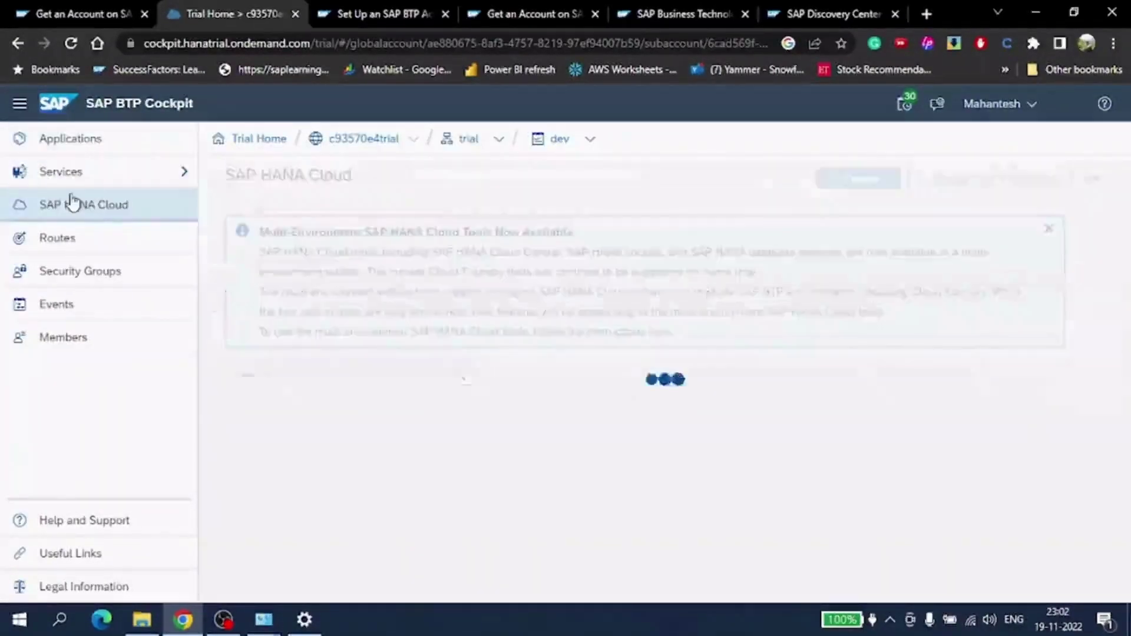
Launch SAP HANA Cloud Central, sign in with the default identity provider and choose SAP HANA Database
{"action": "left_click", "coordinate": [991, 179]}
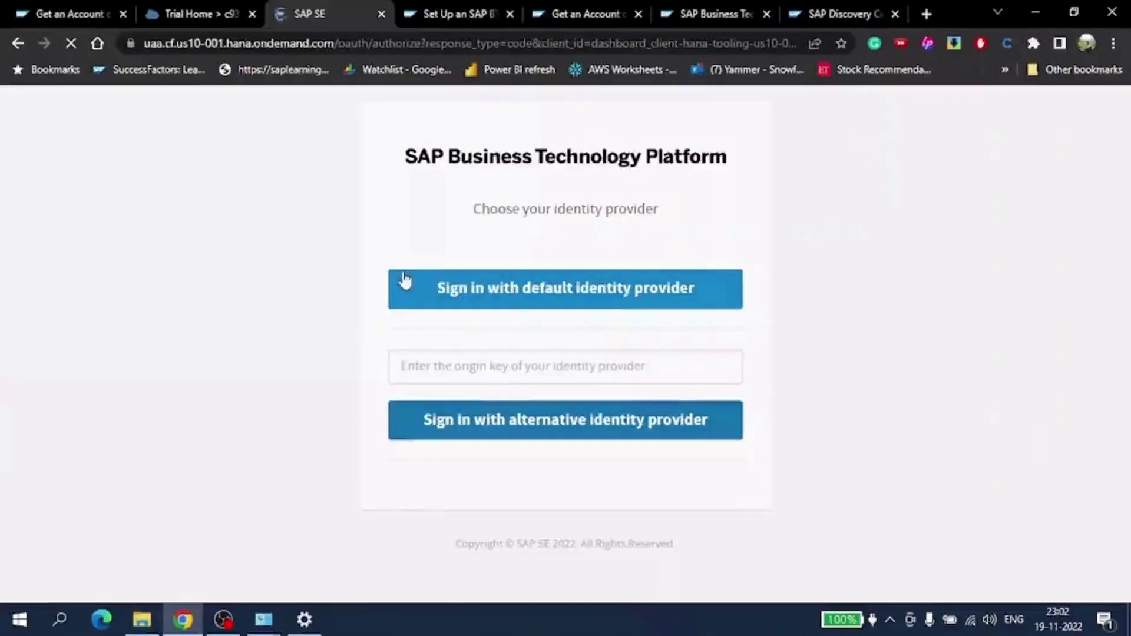
{"action": "left_click", "coordinate": [407, 281]}
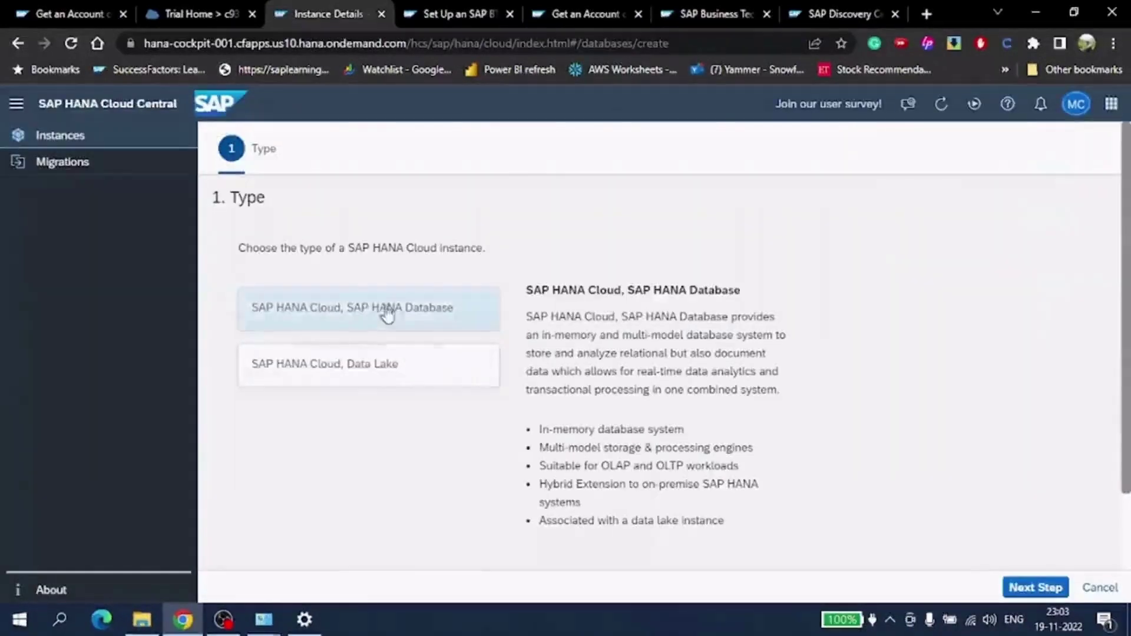
{"action": "left_click", "coordinate": [1035, 588]}
{"action": "scroll", "coordinate": [784, 443], "scroll_direction": "down", "scroll_amount": 3}
{"action": "scroll", "coordinate": [784, 442], "scroll_direction": "up", "scroll_amount": 3}
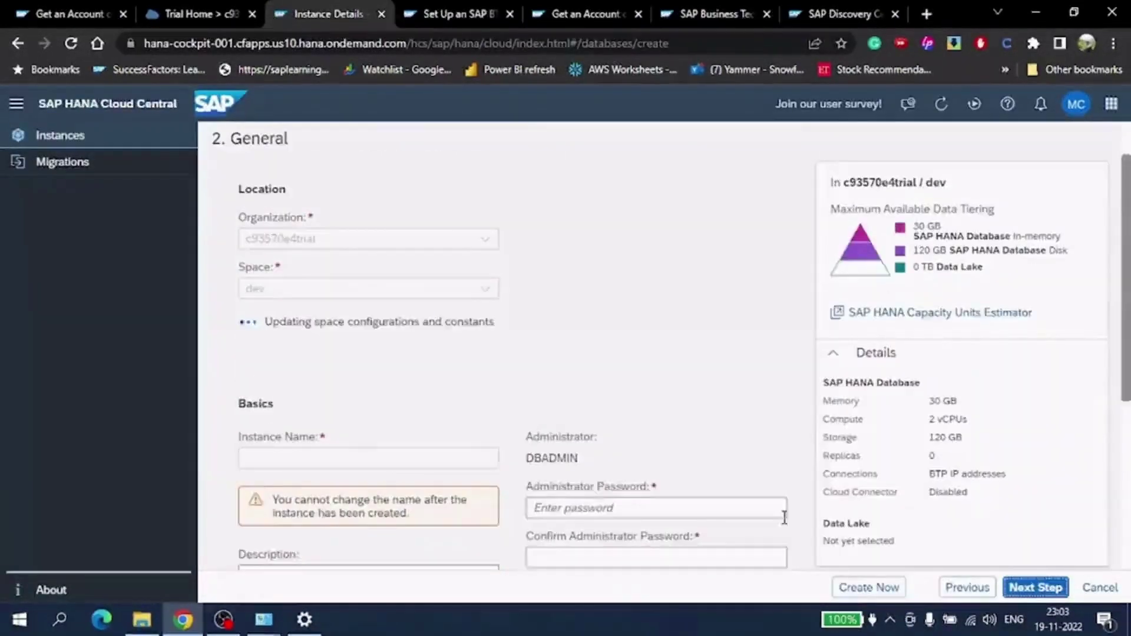
{"action": "scroll", "coordinate": [784, 518], "scroll_direction": "down", "scroll_amount": 1}
{"action": "scroll", "coordinate": [785, 518], "scroll_direction": "down", "scroll_amount": 2}
Name the new instance SAP_HANA_TRAIL
{"action": "left_click", "coordinate": [354, 420]}
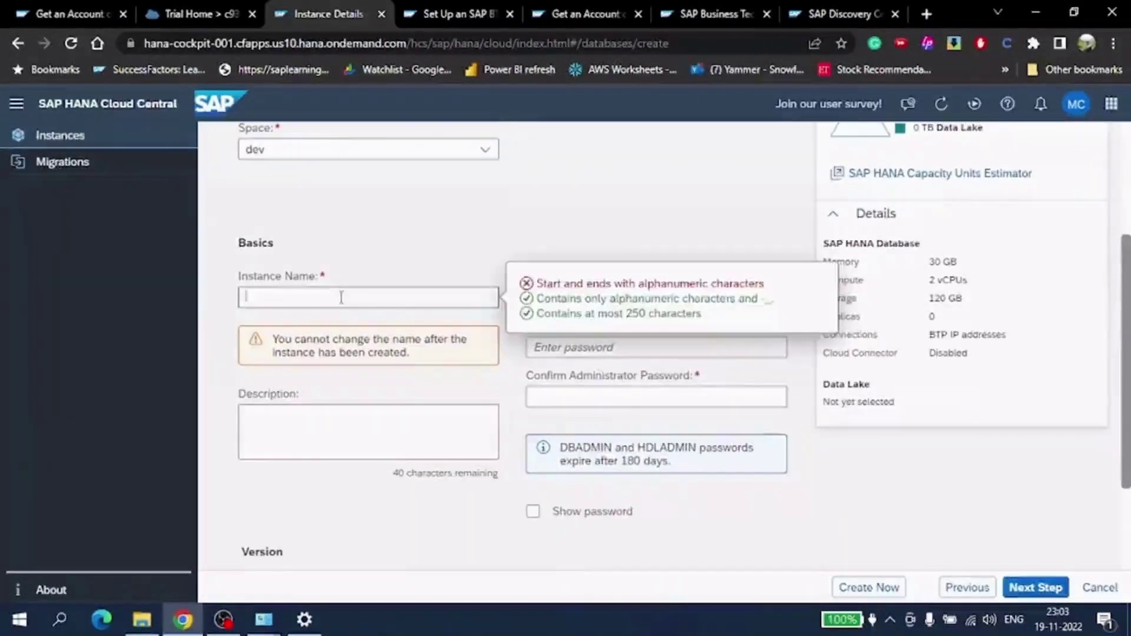
{"action": "type", "text": "SAP_HANA_FREE_TIRE"}
{"action": "scroll", "coordinate": [342, 297], "scroll_direction": "up", "scroll_amount": 3}
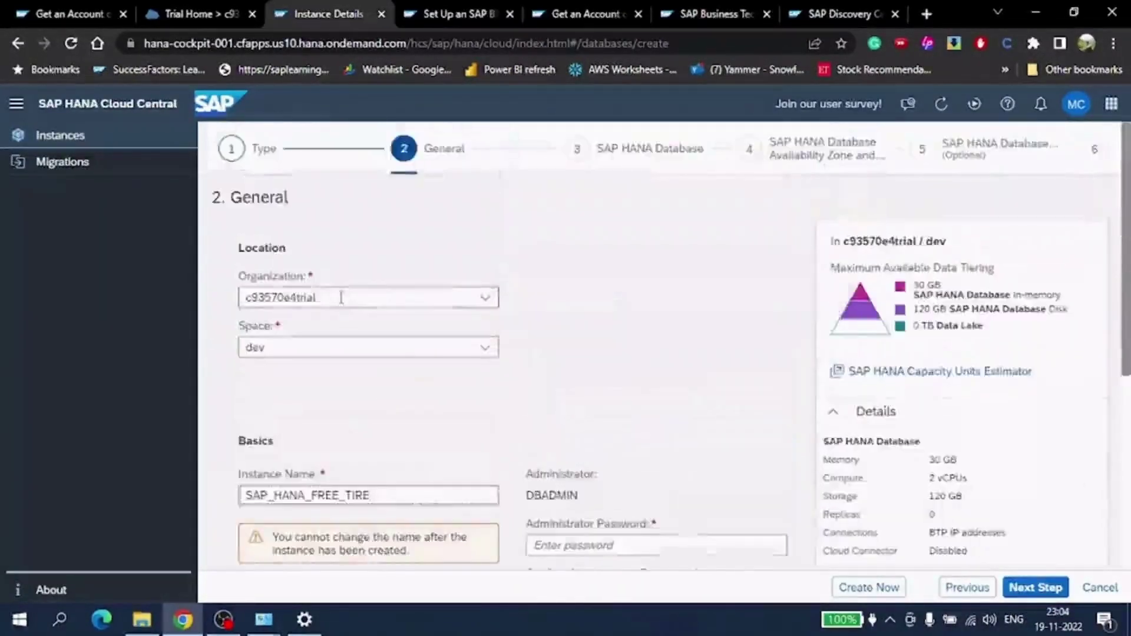
{"action": "key", "text": "BackSpace"}
{"action": "key", "text": "BackSpace"}
{"action": "key", "text": "BackSpace"}
{"action": "left_click", "coordinate": [371, 528]}
Enter the administrator password and confirm it
{"action": "left_click", "coordinate": [656, 543]}
{"action": "key", "text": "Tab"}
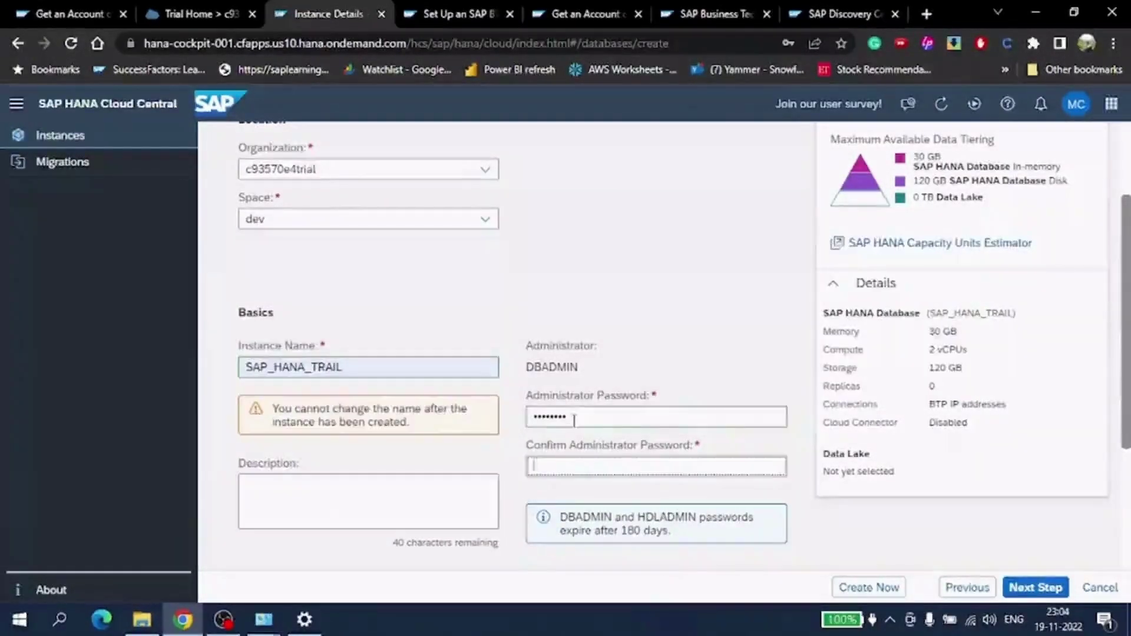
{"action": "left_click", "coordinate": [566, 466]}
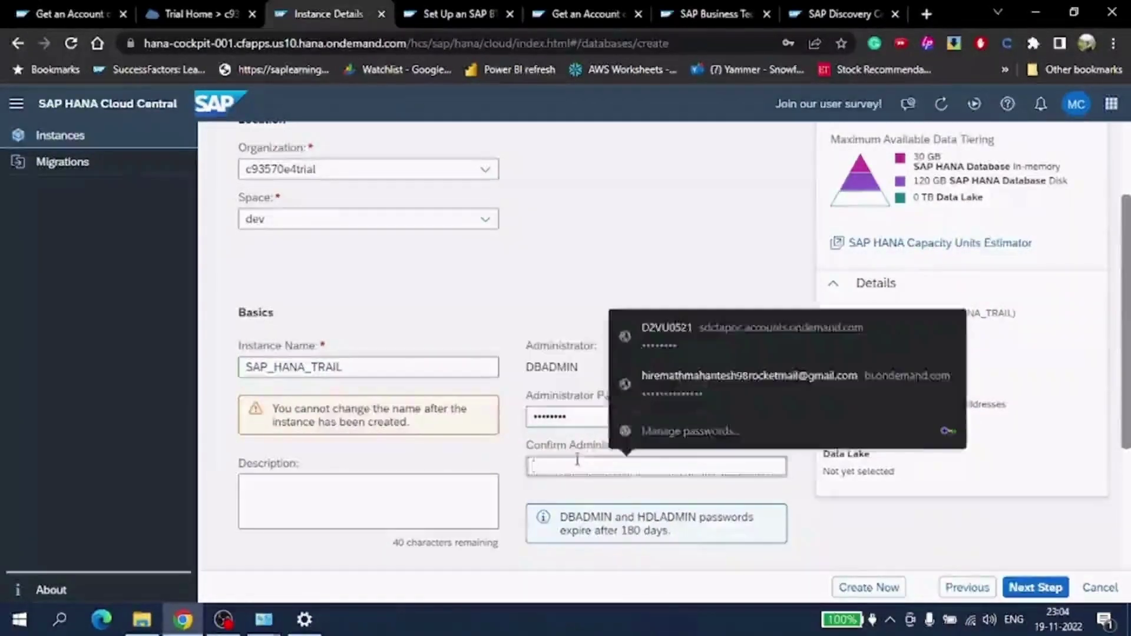
{"action": "scroll", "coordinate": [577, 461], "scroll_direction": "down", "scroll_amount": 3}
{"action": "scroll", "coordinate": [577, 461], "scroll_direction": "down", "scroll_amount": 2}
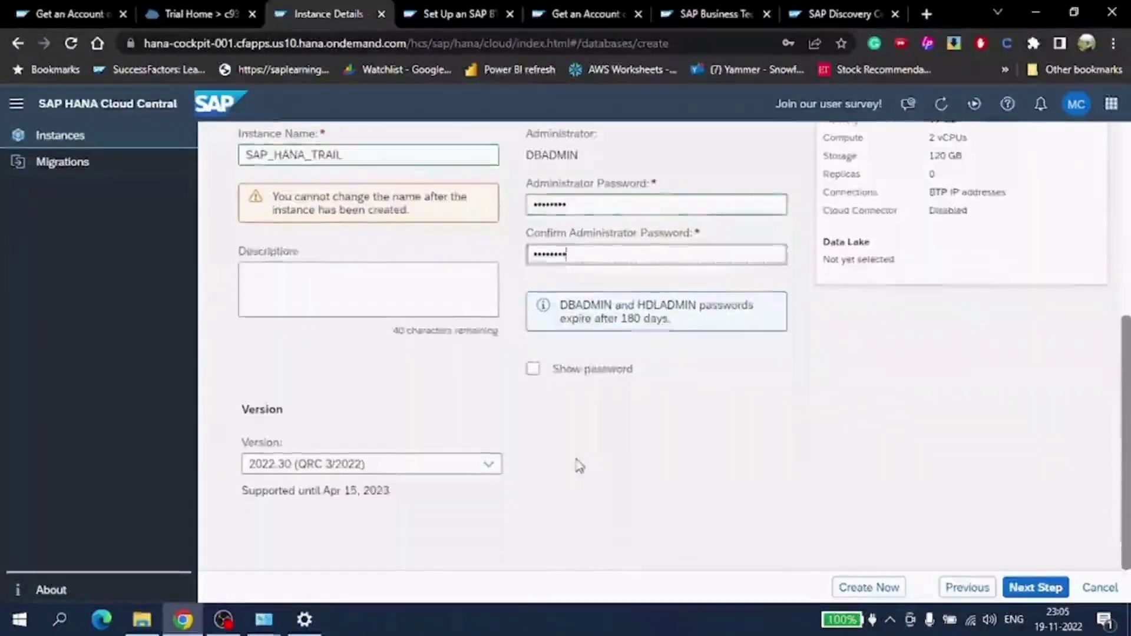
Advance through sizing and availability to advanced settings and enable Document Store instead of Script Server
{"action": "left_click", "coordinate": [1030, 588]}
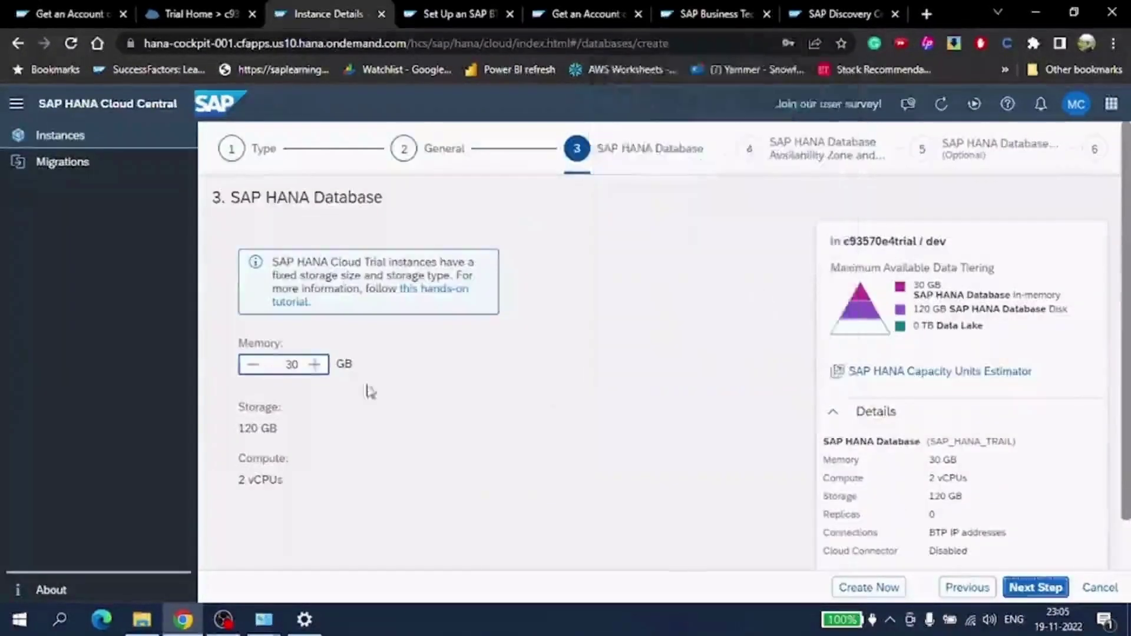
{"action": "left_click", "coordinate": [1035, 588]}
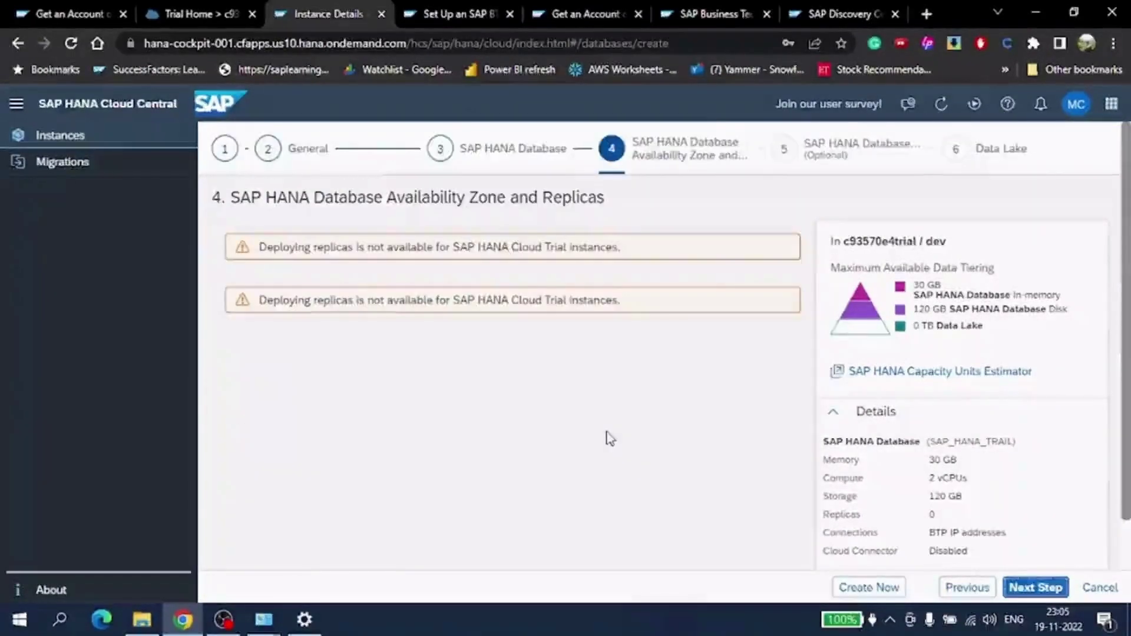
{"action": "left_click", "coordinate": [1035, 588]}
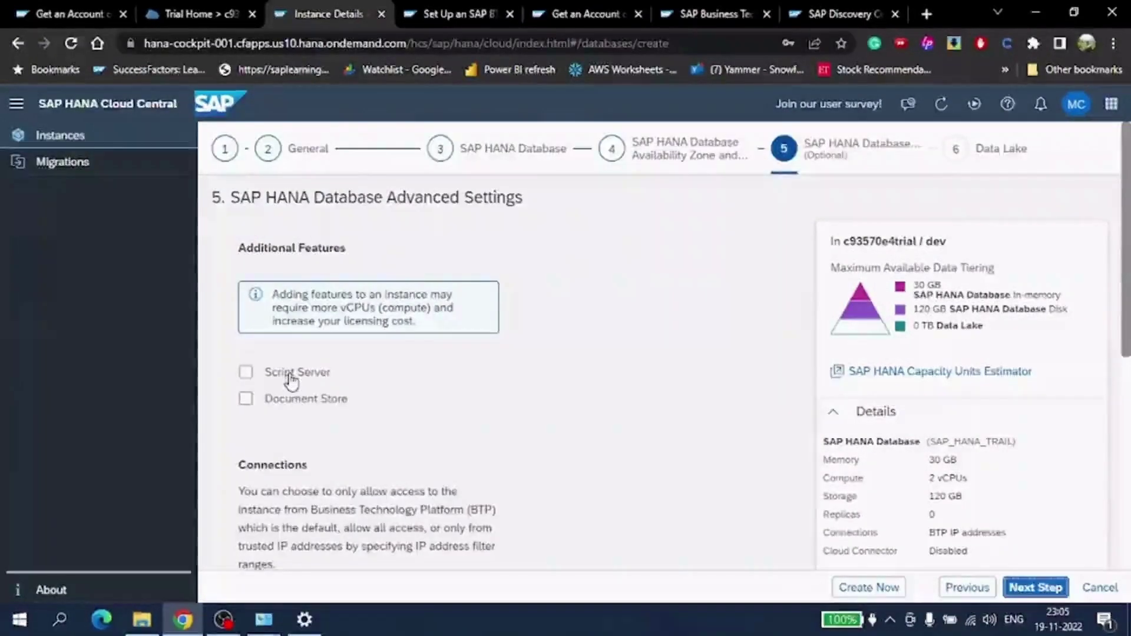
{"action": "left_click", "coordinate": [248, 478]}
{"action": "left_click", "coordinate": [246, 403]}
{"action": "scroll", "coordinate": [442, 398], "scroll_direction": "down", "scroll_amount": 5}
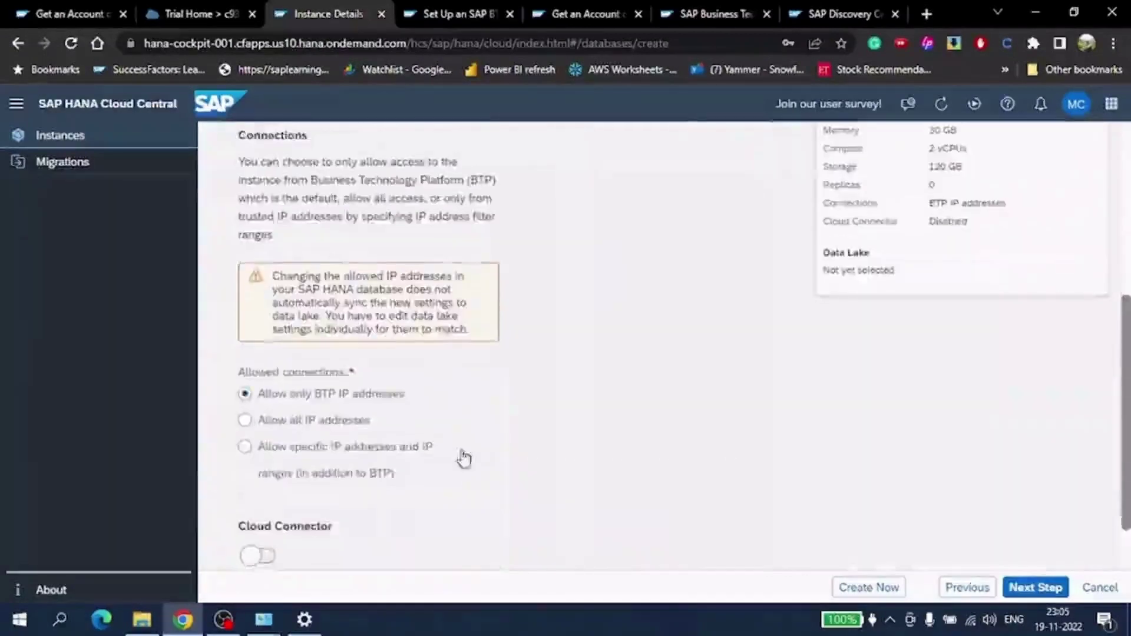
Allow all IP addresses, enable the Cloud Connector, and turn on Create Data Lake
{"action": "left_click", "coordinate": [246, 420]}
{"action": "scroll", "coordinate": [284, 451], "scroll_direction": "down", "scroll_amount": 2}
{"action": "left_click", "coordinate": [258, 554]}
{"action": "scroll", "coordinate": [469, 416], "scroll_direction": "up", "scroll_amount": 3}
{"action": "scroll", "coordinate": [469, 416], "scroll_direction": "down", "scroll_amount": 3}
{"action": "left_click", "coordinate": [1036, 588]}
{"action": "left_click", "coordinate": [257, 268]}
Name the data lake SAP_HANA_DL_TRAIL, pass the remaining steps and reach Review and Create
{"action": "left_click", "coordinate": [336, 429]}
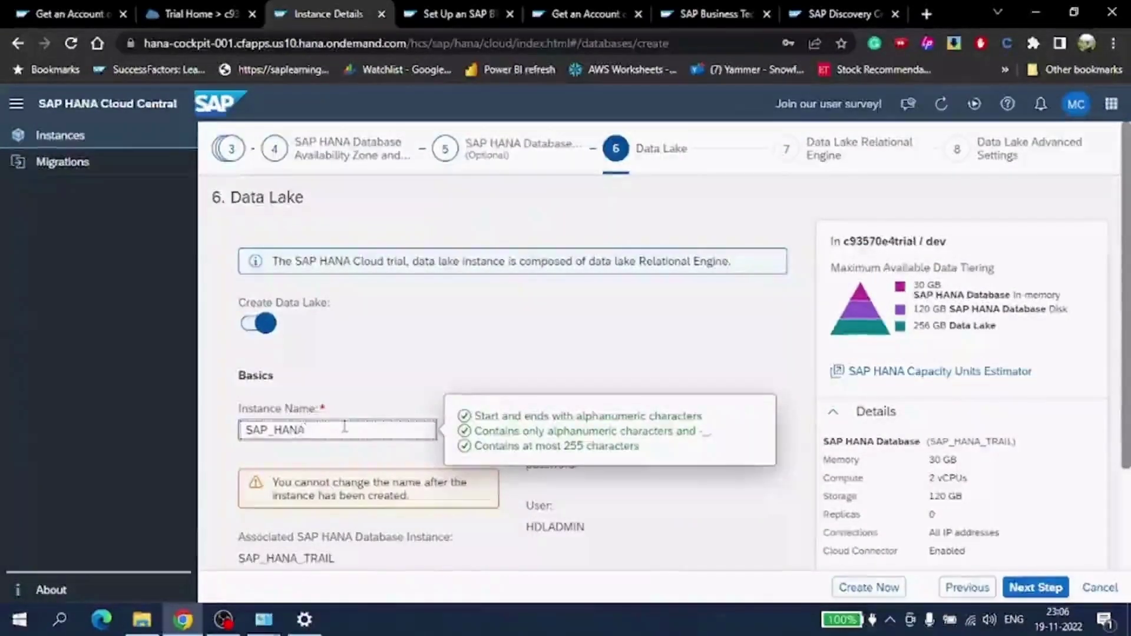
{"action": "type", "text": "RAIL"}
{"action": "left_click", "coordinate": [473, 341]}
{"action": "scroll", "coordinate": [555, 396], "scroll_direction": "down", "scroll_amount": 1}
{"action": "left_click", "coordinate": [1036, 587]}
{"action": "left_click", "coordinate": [1035, 587]}
{"action": "scroll", "coordinate": [629, 434], "scroll_direction": "down", "scroll_amount": 3}
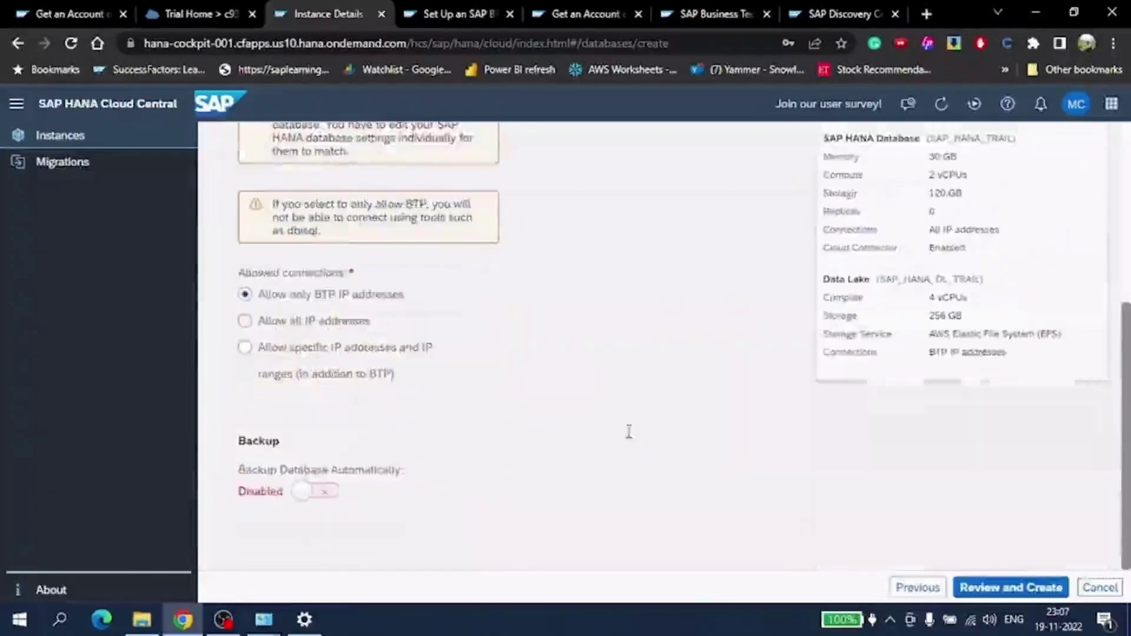
{"action": "left_click", "coordinate": [1011, 588]}
{"action": "scroll", "coordinate": [683, 436], "scroll_direction": "down", "scroll_amount": 5}
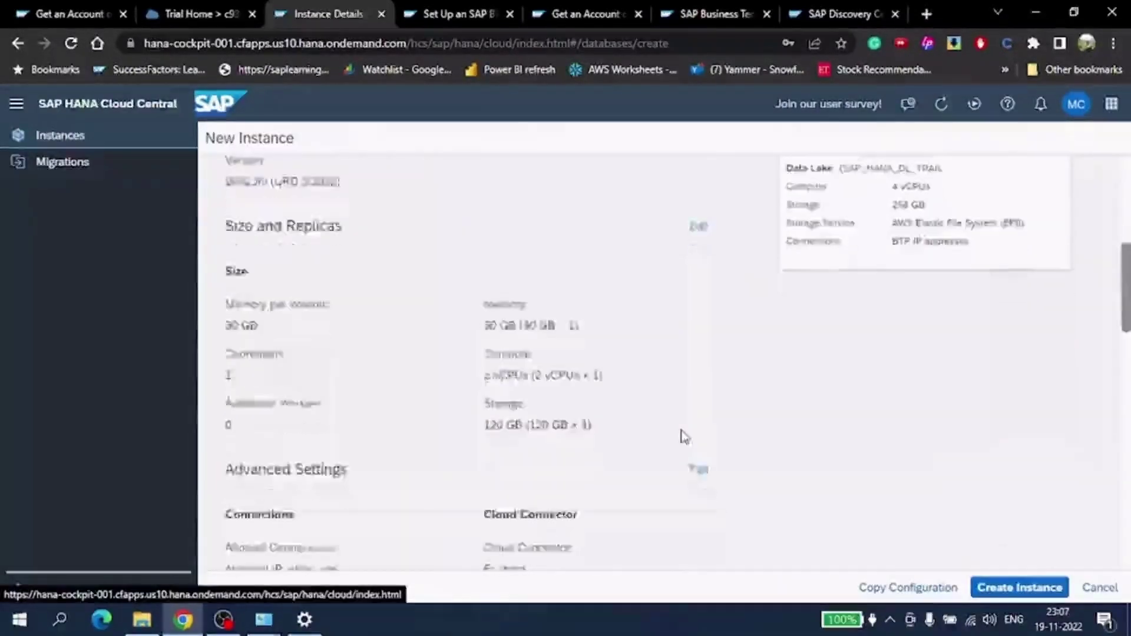
{"action": "scroll", "coordinate": [684, 437], "scroll_direction": "down", "scroll_amount": 5}
{"action": "scroll", "coordinate": [682, 437], "scroll_direction": "up", "scroll_amount": 5}
{"action": "scroll", "coordinate": [598, 422], "scroll_direction": "up", "scroll_amount": 5}
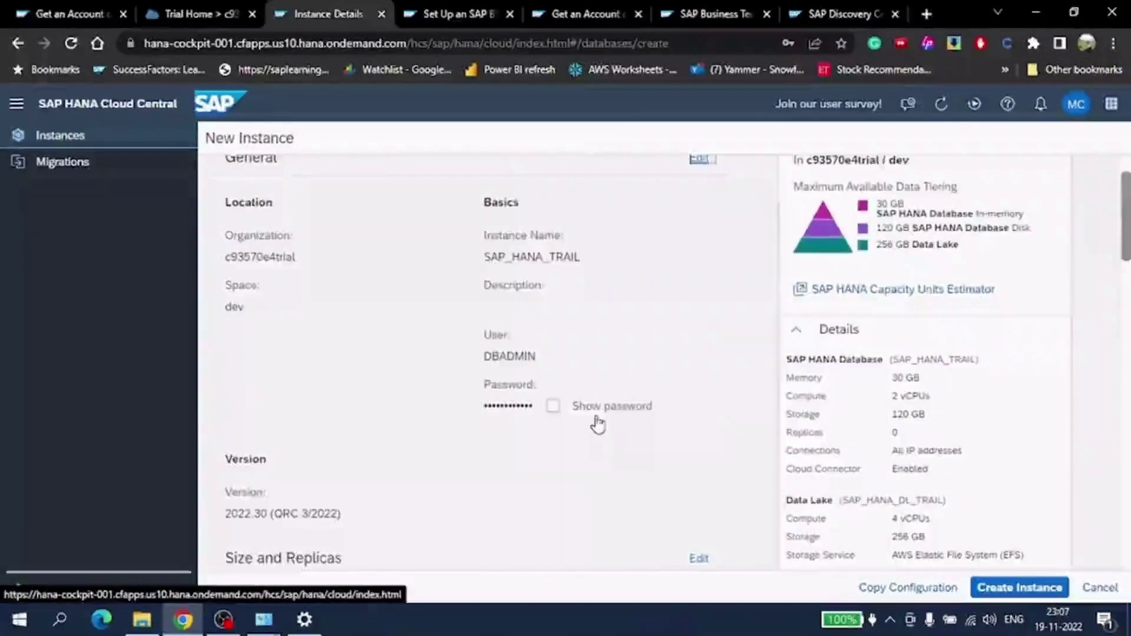
Launch Notepad via the Run prompt and copy SAP_HANA_TRAIL and DBADMIN into it
{"action": "key", "text": "super+r"}
{"action": "type", "text": "N"}
{"action": "type", "text": "EPAD"}
{"action": "key", "text": "Return"}
{"action": "double_click", "coordinate": [531, 257]}
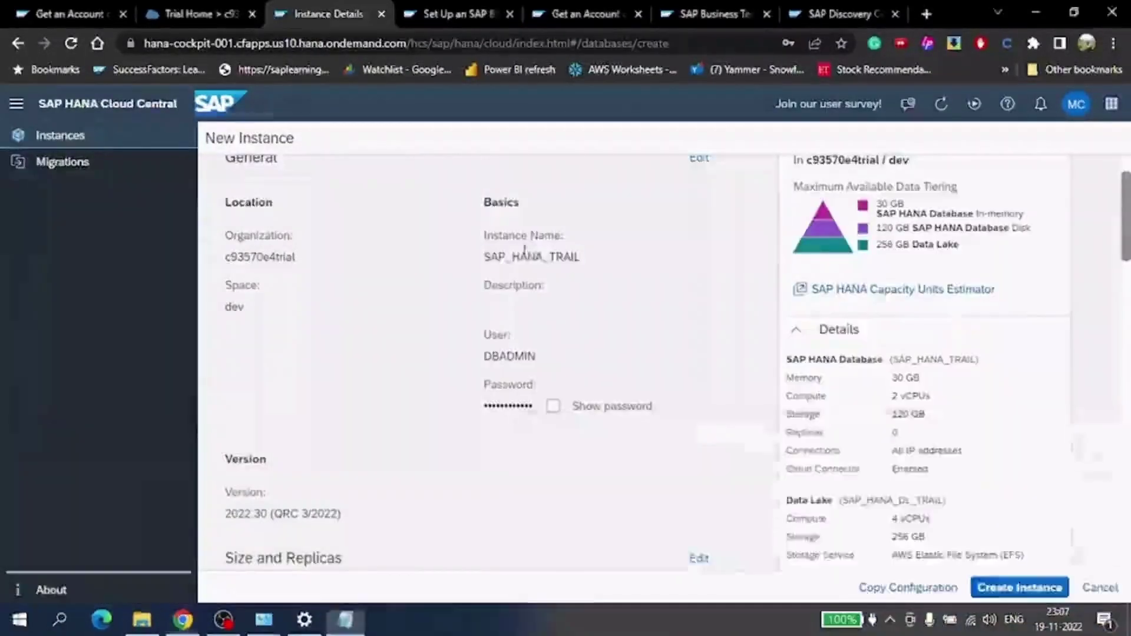
{"action": "key", "text": "ctrl+c"}
{"action": "key", "text": "ctrl+v"}
{"action": "double_click", "coordinate": [509, 356]}
{"action": "key", "text": "ctrl+c"}
{"action": "key", "text": "ctrl+v"}
{"action": "key", "text": "alt+Tab"}
{"action": "scroll", "coordinate": [890, 362], "scroll_direction": "down", "scroll_amount": 3}
Note the data lake name SAP_HANA_DL_TRAIL as well, then create the instance
{"action": "double_click", "coordinate": [890, 358]}
{"action": "key", "text": "ctrl+c"}
{"action": "key", "text": "alt+Tab"}
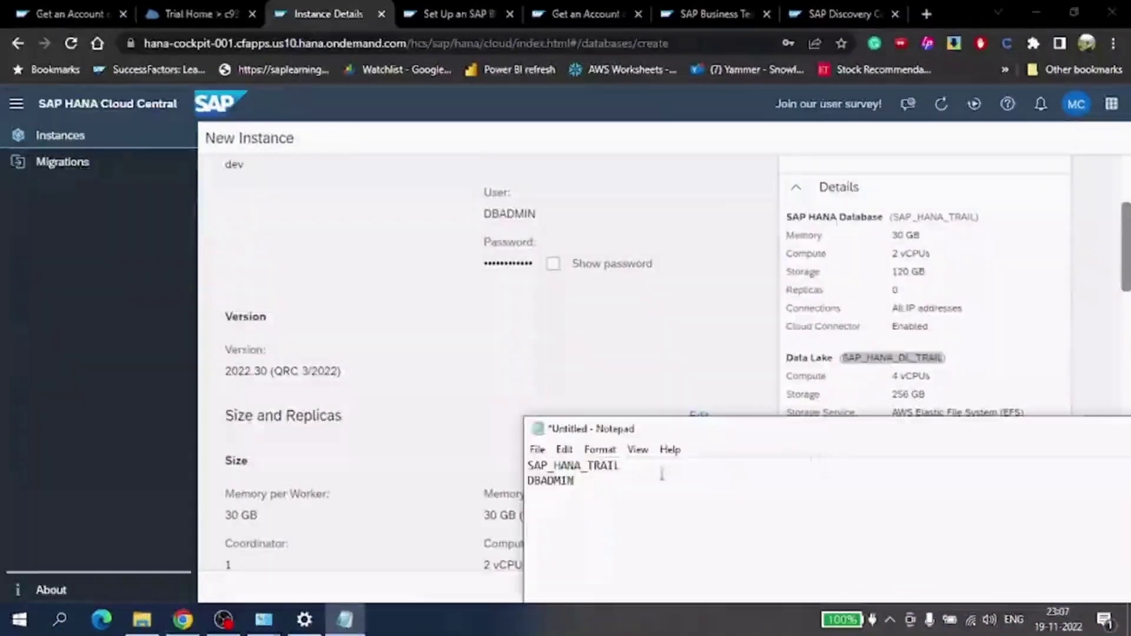
{"action": "key", "text": "ctrl+v"}
{"action": "key", "text": "alt+Tab"}
{"action": "left_click", "coordinate": [1020, 588]}
{"action": "scroll", "coordinate": [598, 431], "scroll_direction": "up", "scroll_amount": 5}
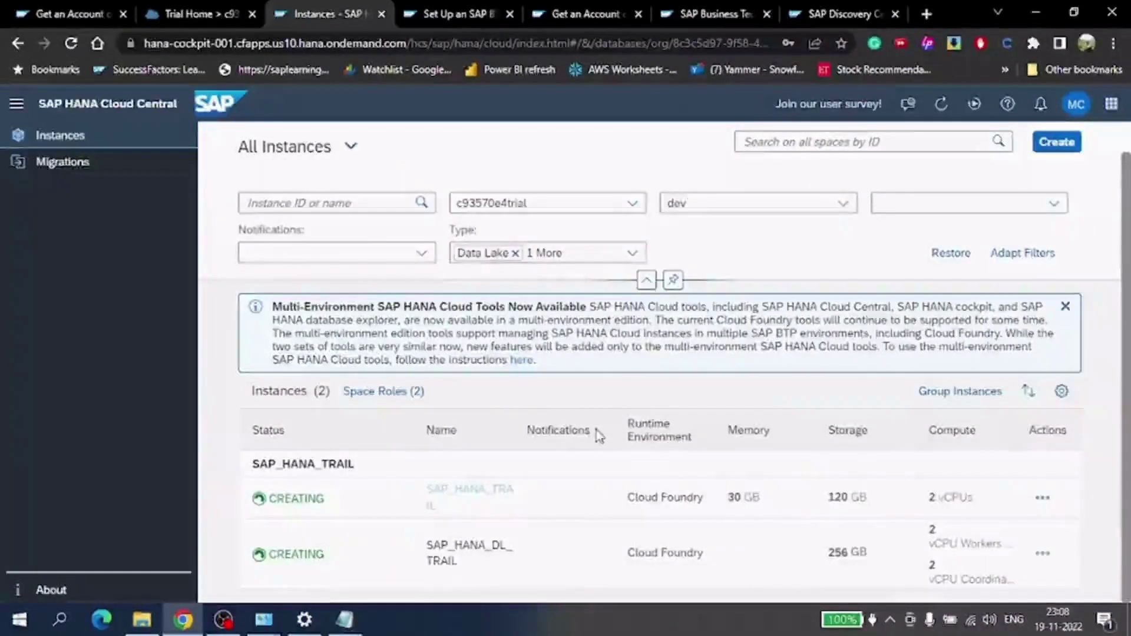
Return to the Trial Home tab in the BTP Cockpit while both instances are creating
{"action": "left_click", "coordinate": [232, 621]}
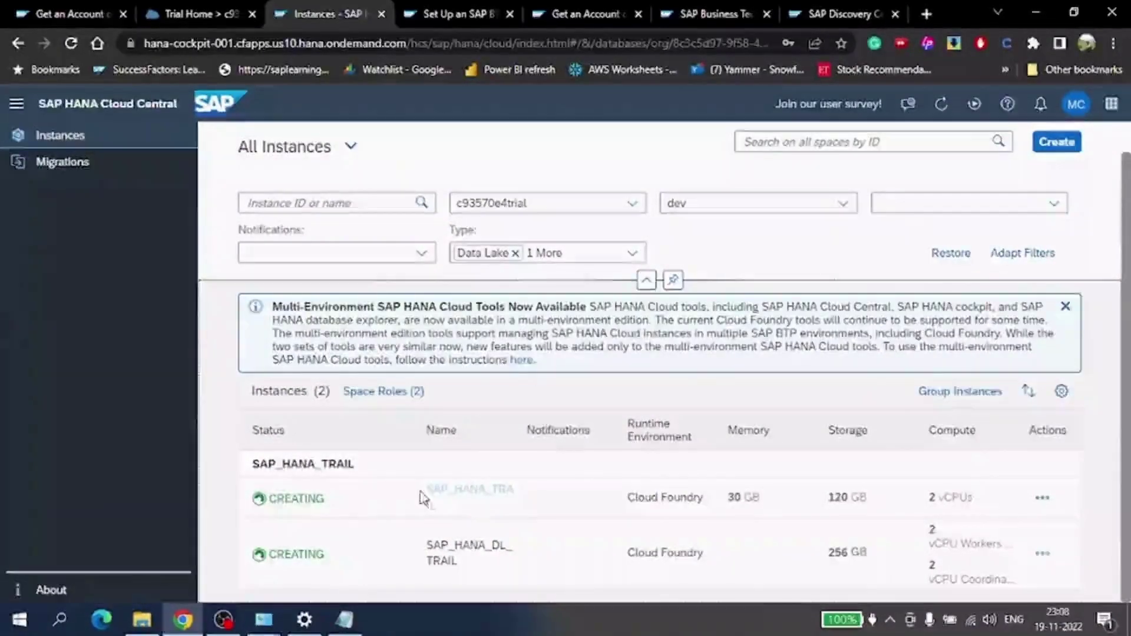
Review both instance cards on the cockpit's SAP HANA Cloud page, glancing at the Cloud Central list
{"action": "left_click", "coordinate": [191, 13]}
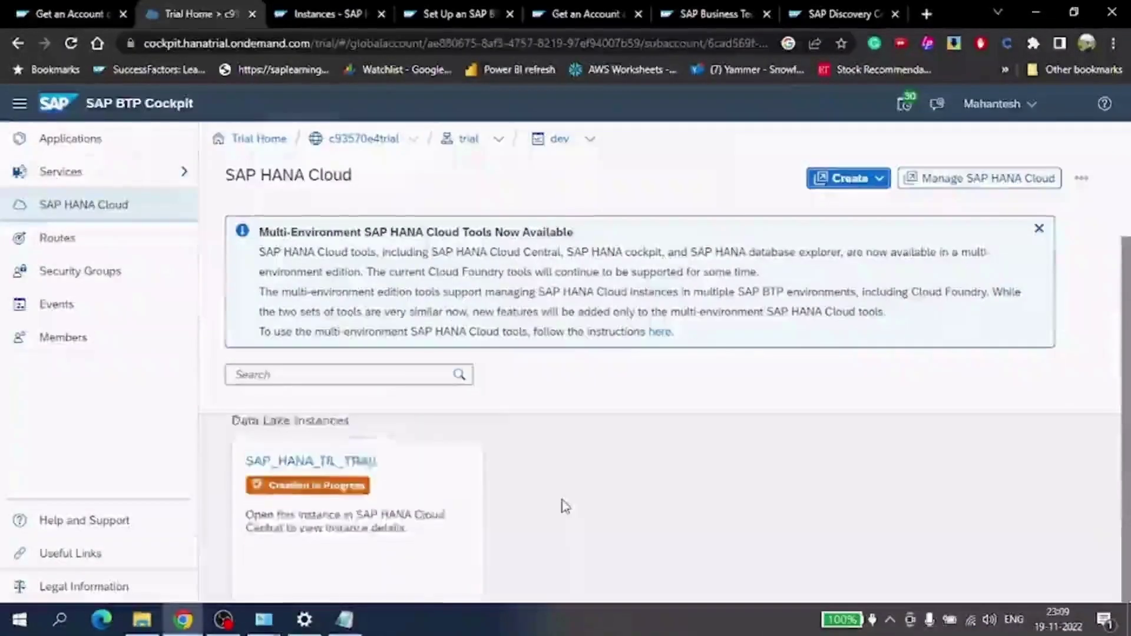
{"action": "scroll", "coordinate": [566, 505], "scroll_direction": "down", "scroll_amount": 1}
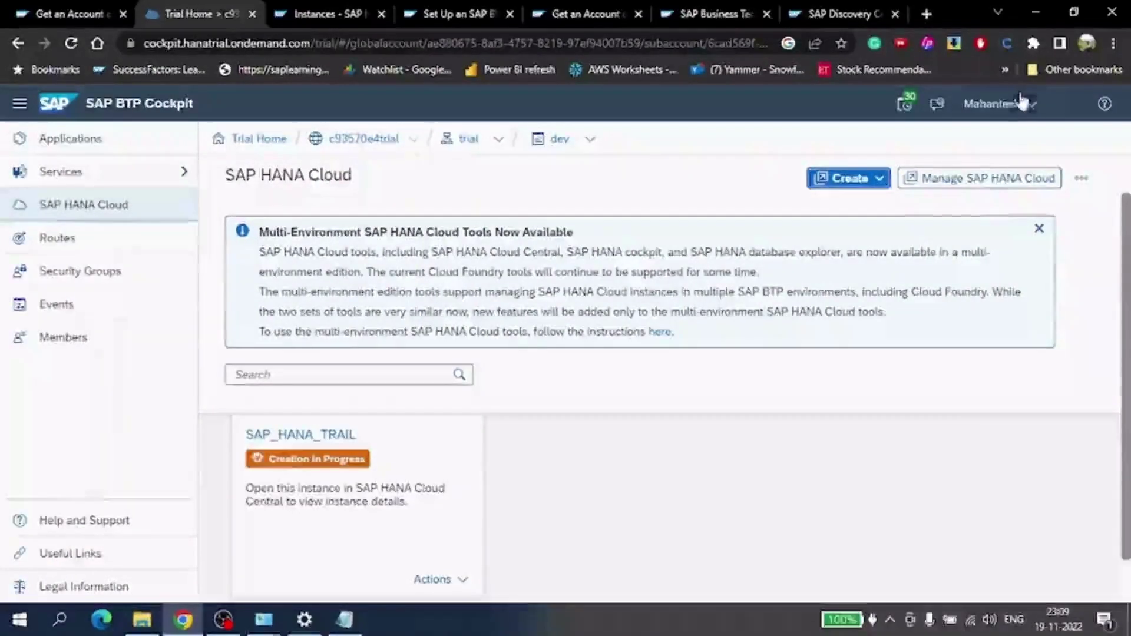
{"action": "left_click", "coordinate": [999, 104]}
{"action": "left_click", "coordinate": [619, 398]}
{"action": "left_click", "coordinate": [325, 13]}
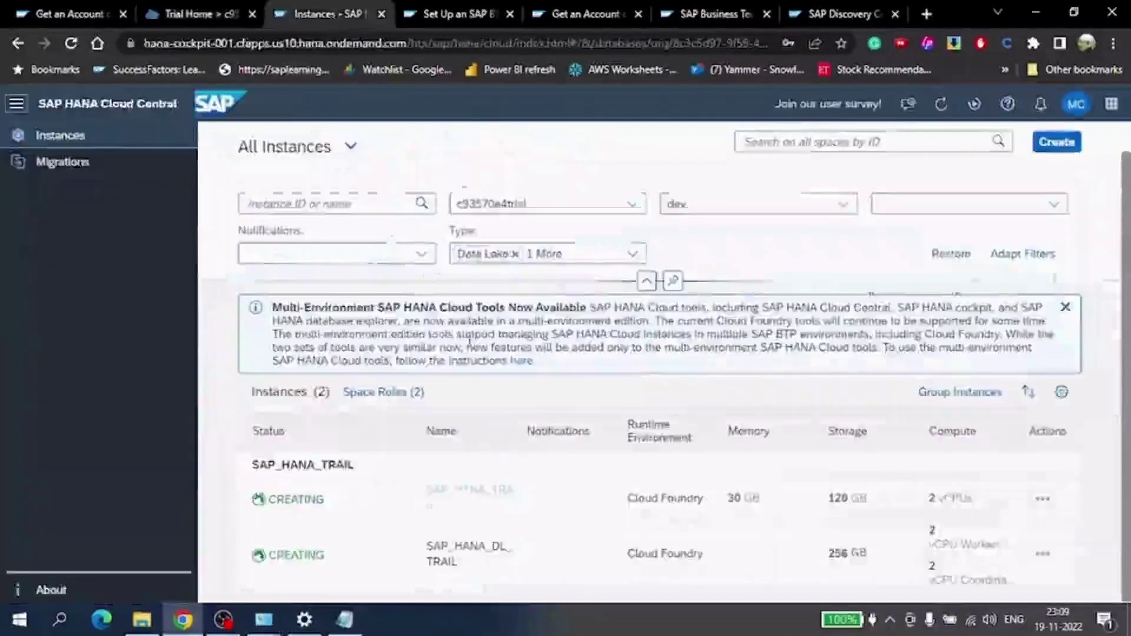
{"action": "left_click", "coordinate": [199, 13]}
{"action": "scroll", "coordinate": [628, 533], "scroll_direction": "down", "scroll_amount": 2}
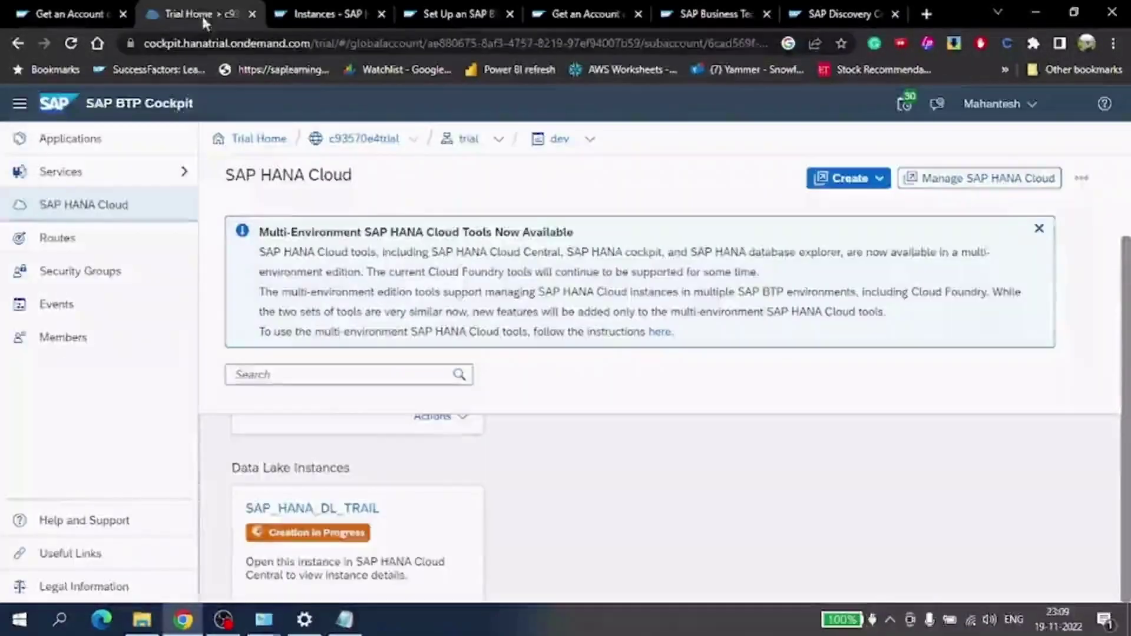
Check the Notepad notes against the page, move them aside and switch to the Instances list
{"action": "left_click", "coordinate": [344, 619]}
{"action": "mouse_move", "coordinate": [800, 428]}
{"action": "left_mouse_down"}
{"action": "mouse_move", "coordinate": [941, 375]}
{"action": "mouse_move", "coordinate": [1017, 202]}
{"action": "left_mouse_up"}
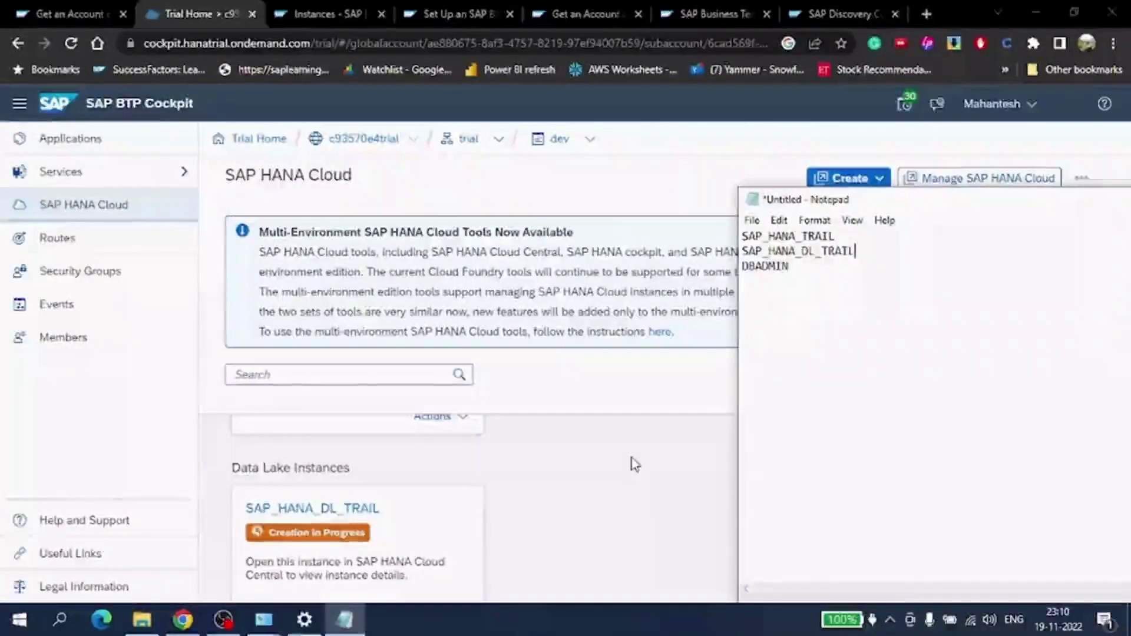
{"action": "left_click", "coordinate": [224, 620]}
{"action": "left_click", "coordinate": [223, 618]}
{"action": "left_click", "coordinate": [223, 618]}
{"action": "mouse_move", "coordinate": [1007, 206]}
{"action": "left_mouse_down"}
{"action": "mouse_move", "coordinate": [966, 439]}
{"action": "mouse_move", "coordinate": [906, 544]}
{"action": "left_mouse_up"}
{"action": "scroll", "coordinate": [546, 488], "scroll_direction": "up", "scroll_amount": 3}
{"action": "key", "text": "ctrl+Tab"}
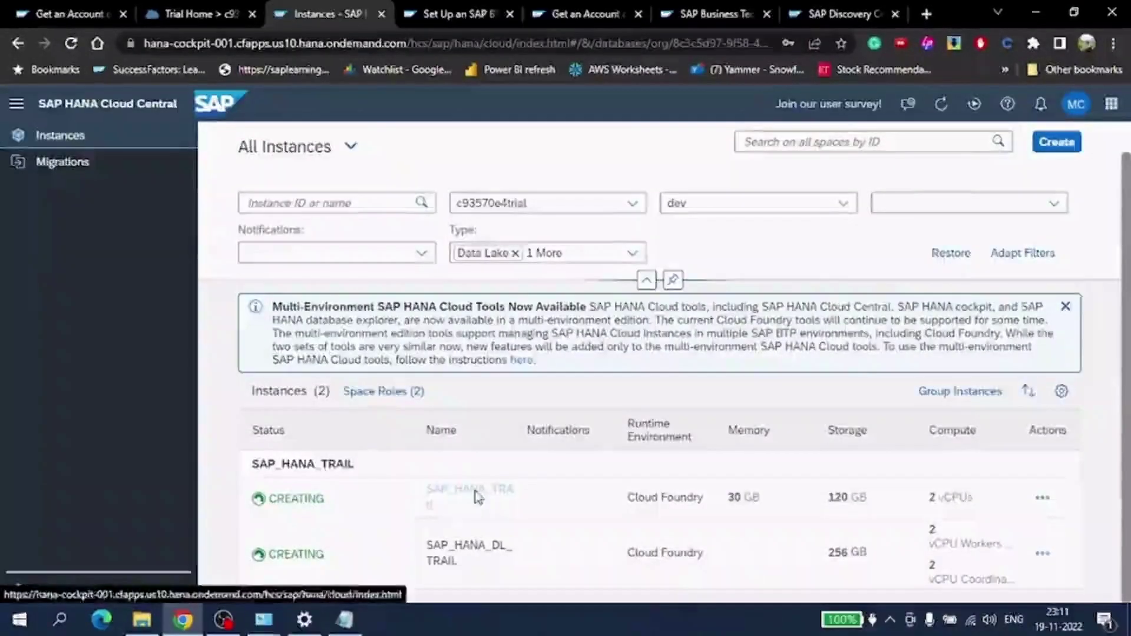
Refresh the instance list and paste SAP_HANA_TRAIL's SQL endpoint into the notes
{"action": "left_click", "coordinate": [1075, 103]}
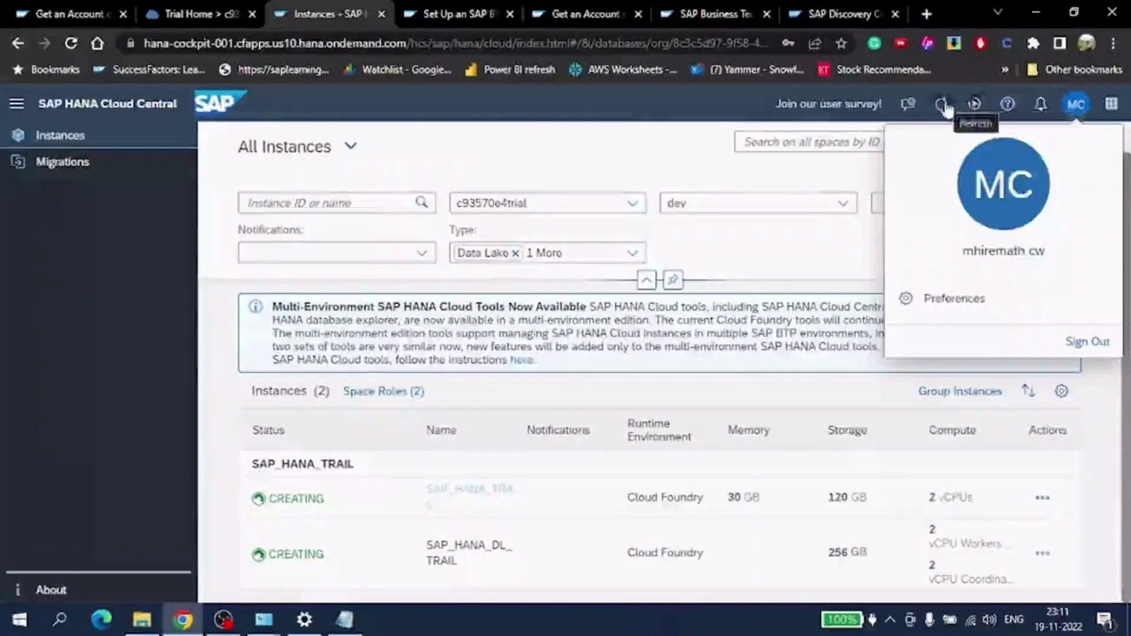
{"action": "left_click", "coordinate": [944, 106]}
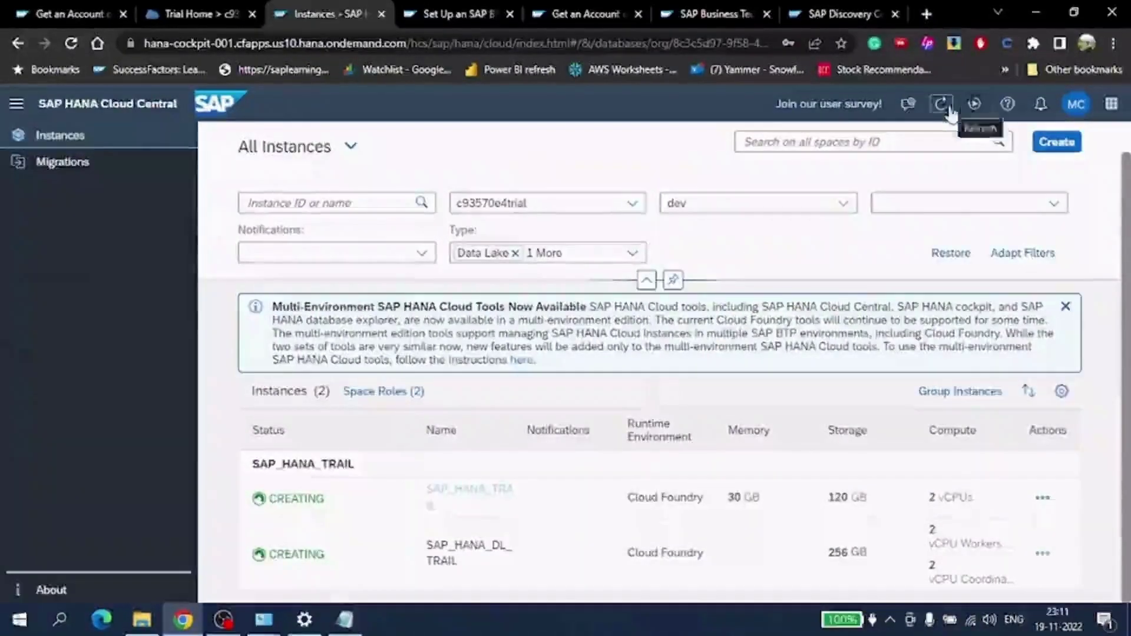
{"action": "left_click", "coordinate": [974, 106]}
{"action": "left_click", "coordinate": [974, 132]}
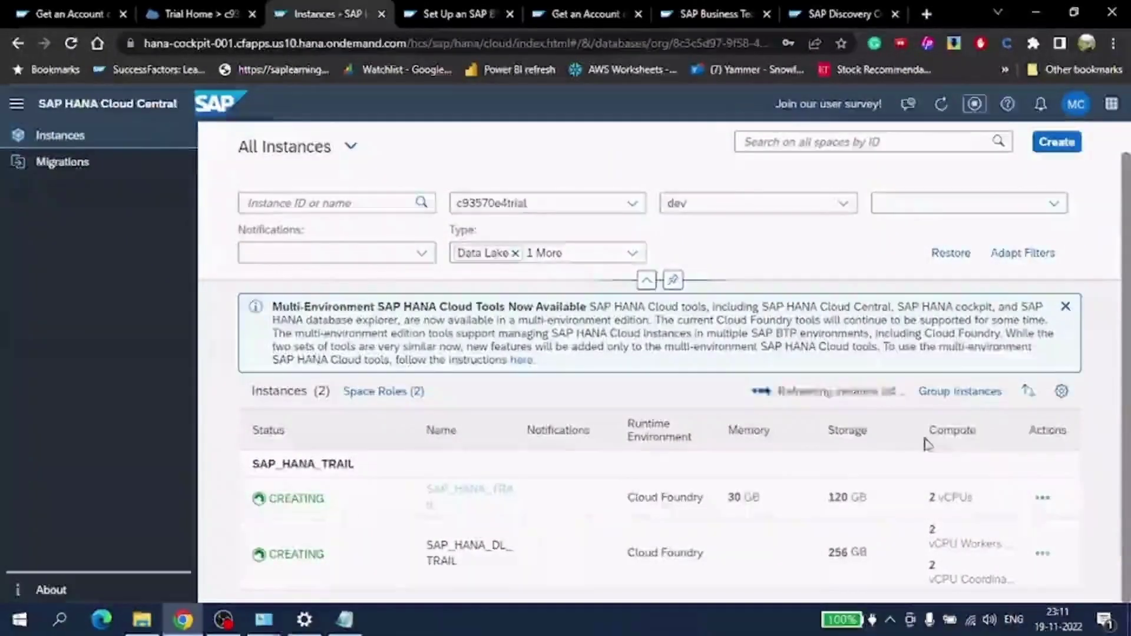
{"action": "left_click", "coordinate": [1043, 498]}
{"action": "left_click", "coordinate": [981, 391]}
{"action": "left_click", "coordinate": [346, 620]}
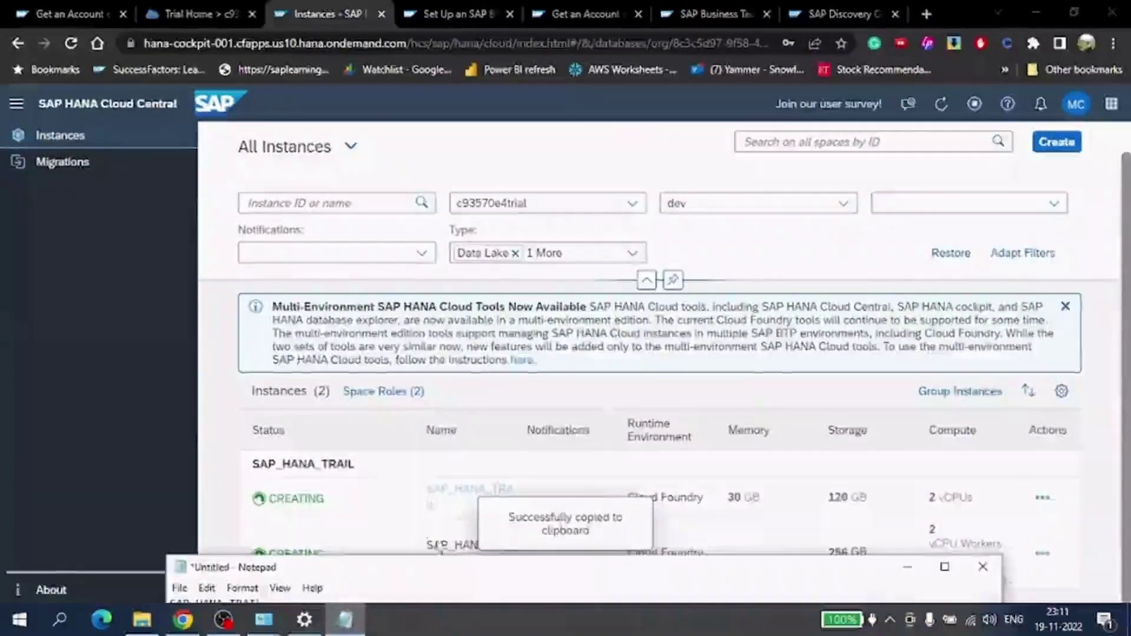
{"action": "right_click", "coordinate": [389, 362]}
{"action": "left_click", "coordinate": [396, 169]}
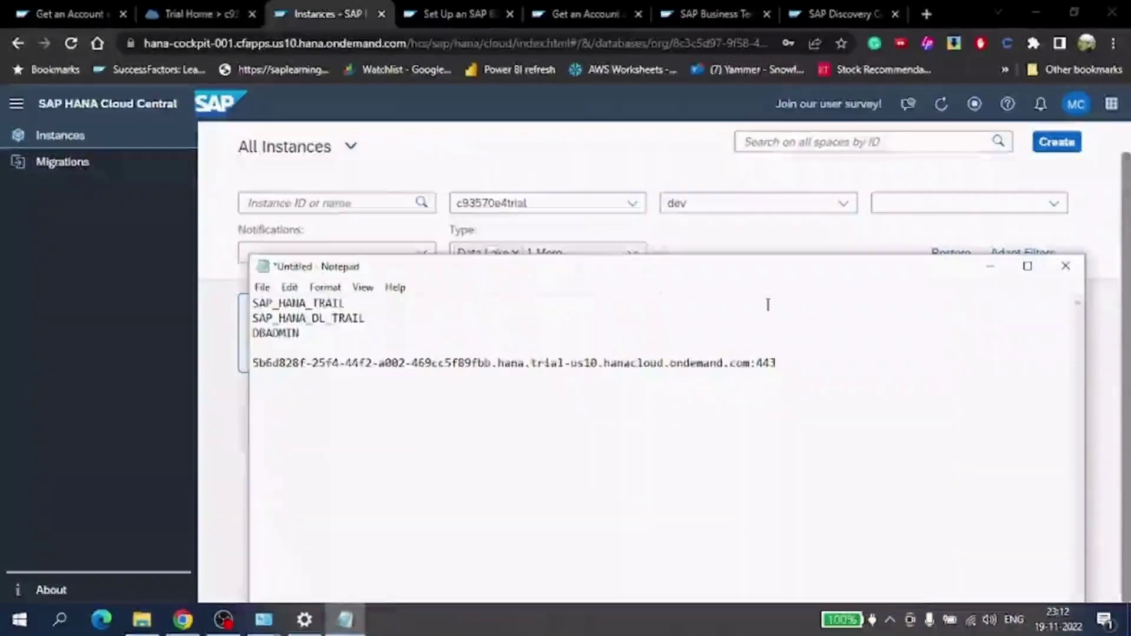
{"action": "left_click", "coordinate": [991, 266]}
Copy SAP_HANA_TRAIL's instance ID into the notes as well
{"action": "left_click", "coordinate": [1043, 498]}
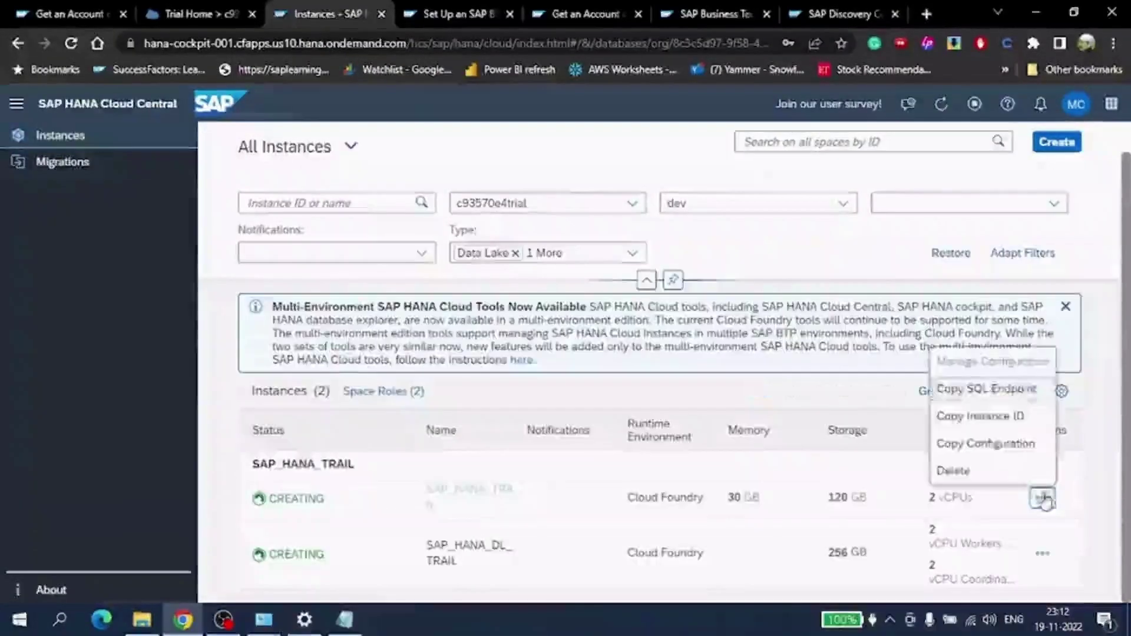
{"action": "left_click", "coordinate": [983, 416]}
{"action": "left_click", "coordinate": [346, 619]}
{"action": "right_click", "coordinate": [442, 380]}
{"action": "left_click", "coordinate": [479, 196]}
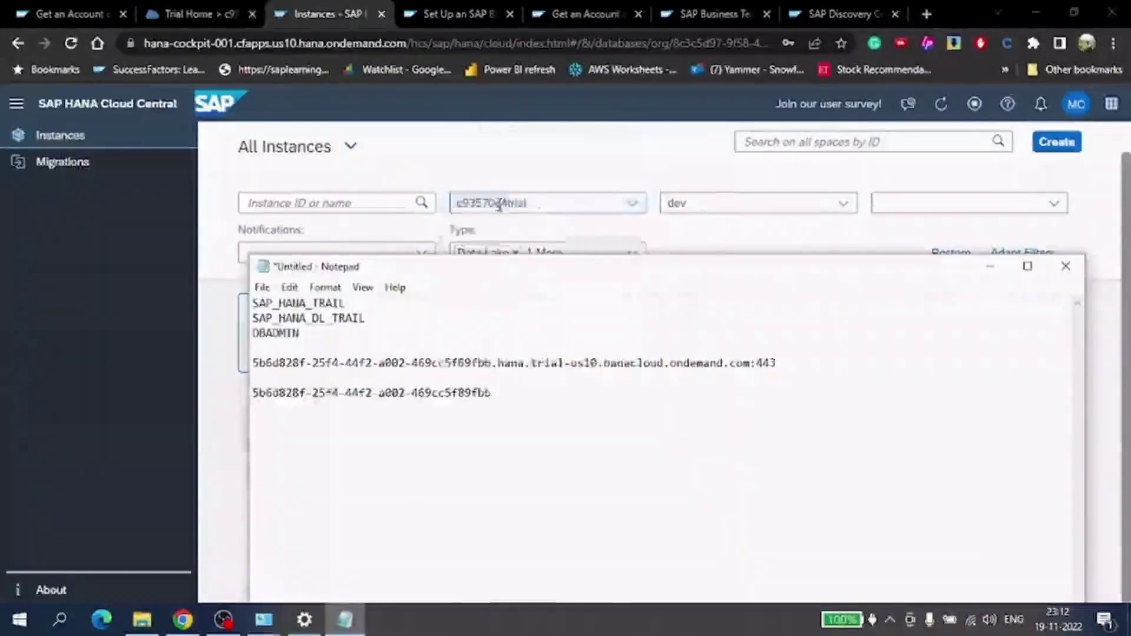
{"action": "left_click", "coordinate": [990, 265]}
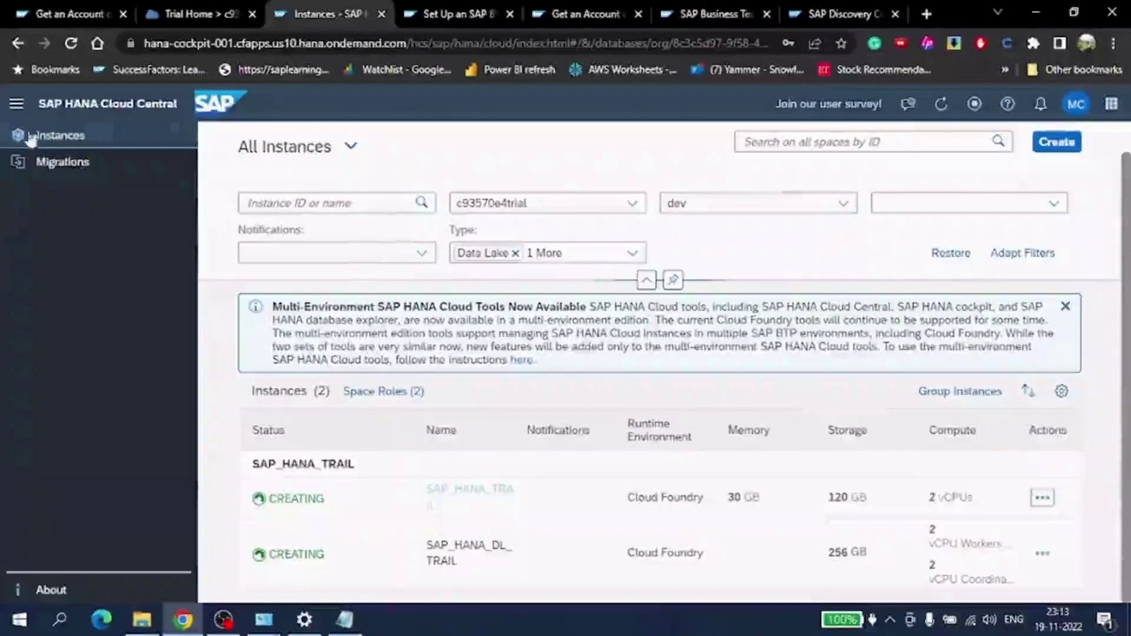
Via the Trial Home breadcrumb re-enter the dev space's SAP HANA Cloud page showing SAP_HANA_TRAIL in progress
{"action": "left_click", "coordinate": [190, 14]}
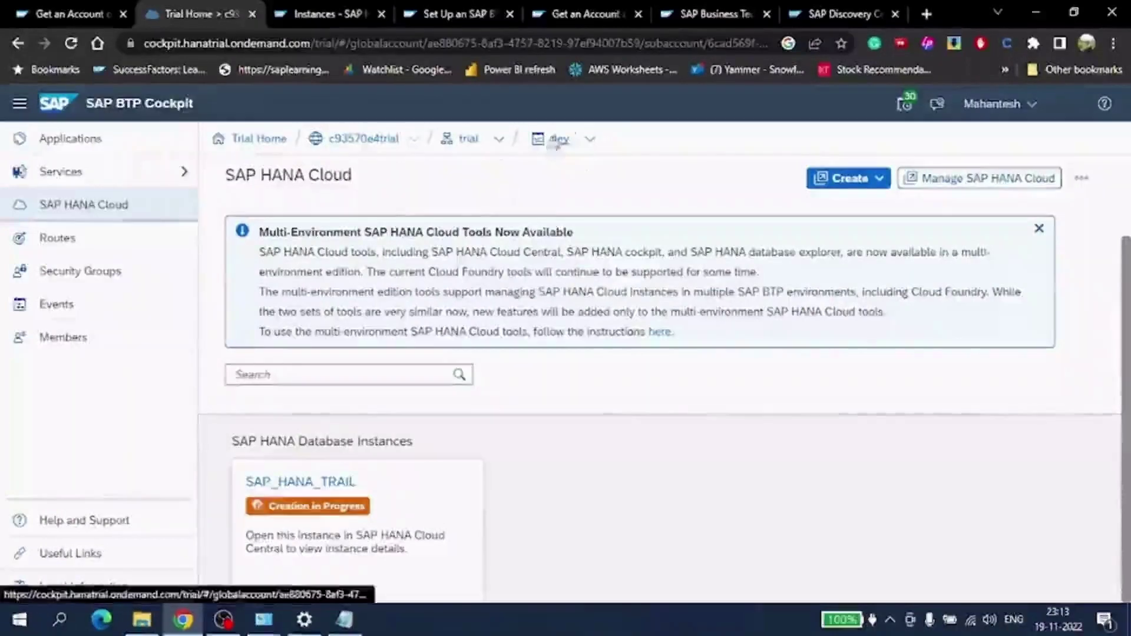
{"action": "left_click", "coordinate": [548, 138]}
{"action": "left_click", "coordinate": [467, 140]}
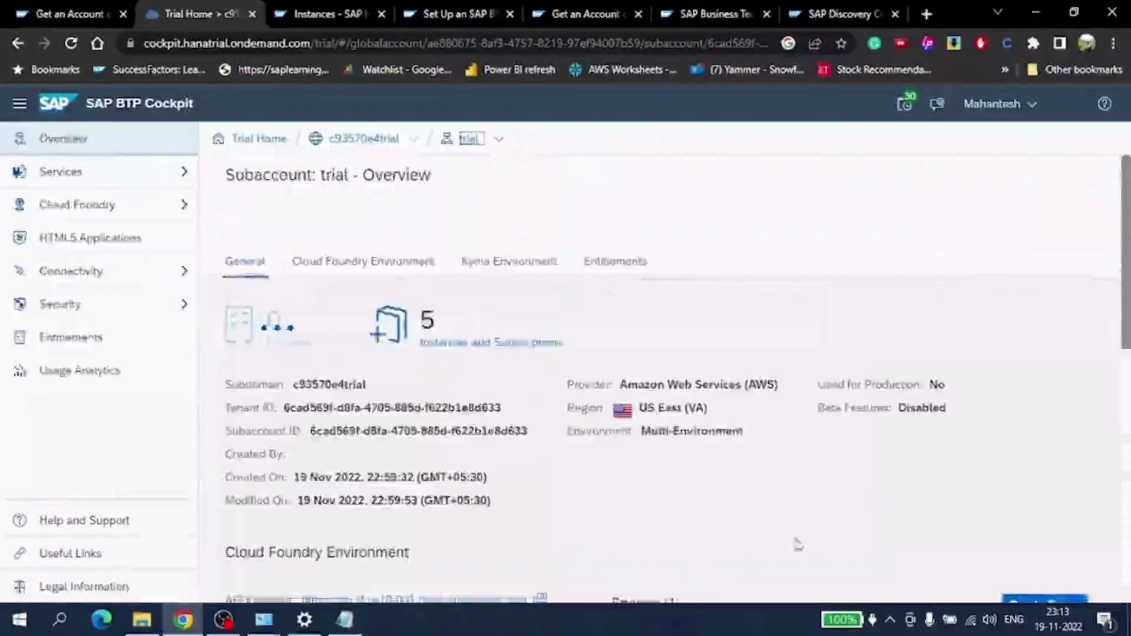
{"action": "scroll", "coordinate": [566, 354], "scroll_direction": "down", "scroll_amount": 3}
{"action": "left_click", "coordinate": [621, 365]}
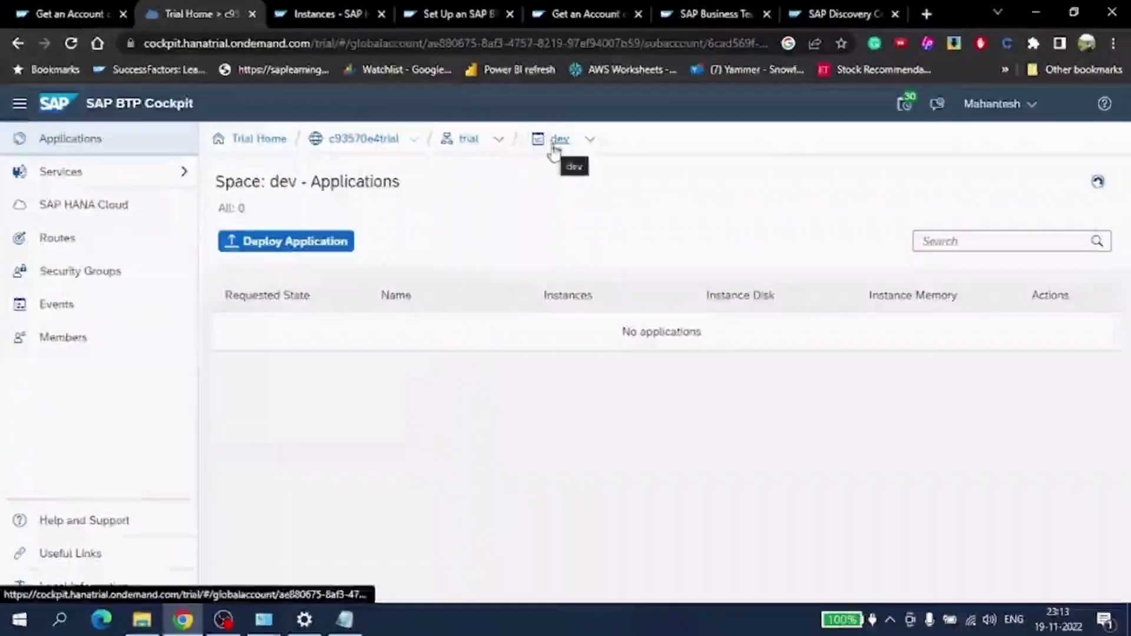
{"action": "left_click", "coordinate": [83, 205]}
{"action": "scroll", "coordinate": [394, 477], "scroll_direction": "down", "scroll_amount": 3}
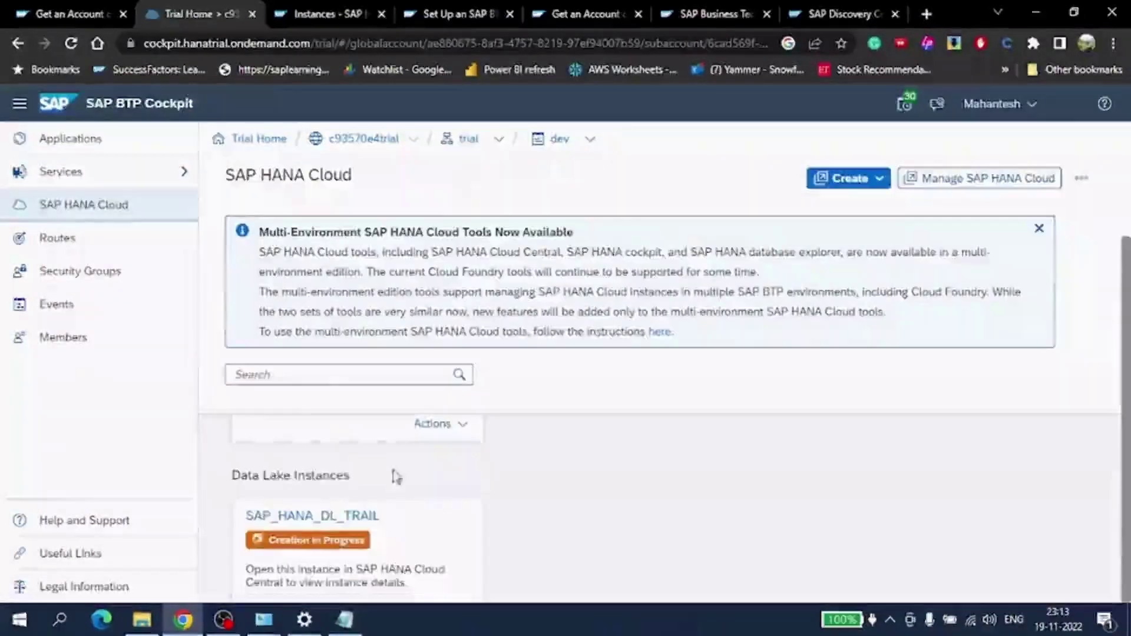
{"action": "left_click", "coordinate": [1106, 623]}
{"action": "left_click", "coordinate": [725, 482]}
{"action": "scroll", "coordinate": [727, 483], "scroll_direction": "up", "scroll_amount": 2}
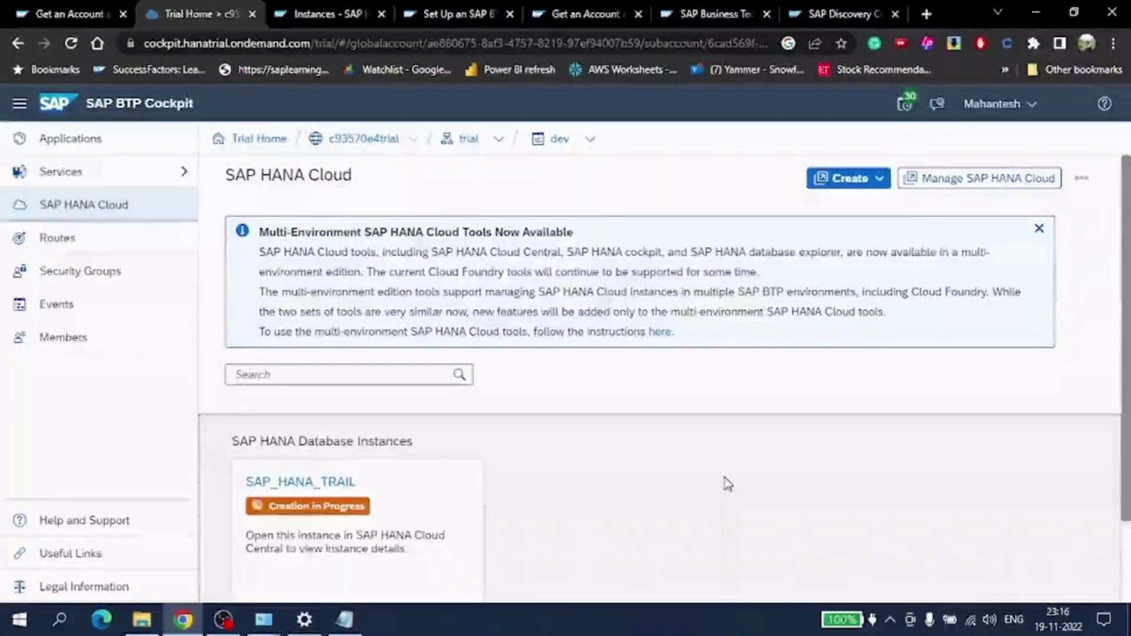
Check in HANA Cloud Central that SAP_HANA_TRAIL shows RUNNING and review its notifications
{"action": "left_click", "coordinate": [264, 619]}
{"action": "scroll", "coordinate": [727, 420], "scroll_direction": "down", "scroll_amount": 2}
{"action": "left_click", "coordinate": [316, 13]}
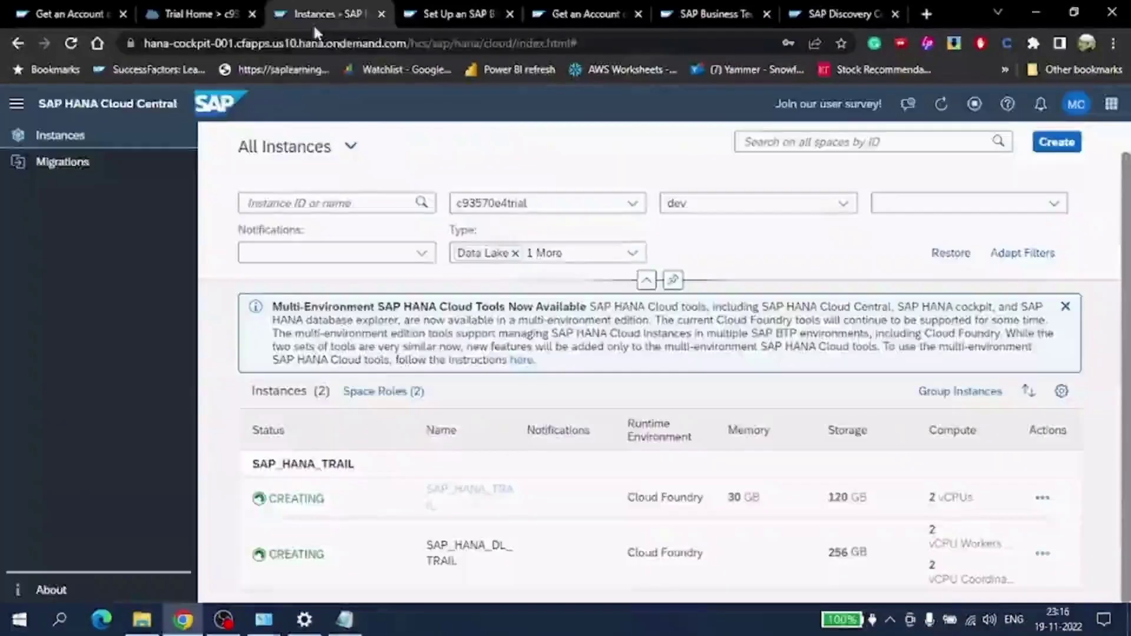
{"action": "left_click", "coordinate": [960, 391]}
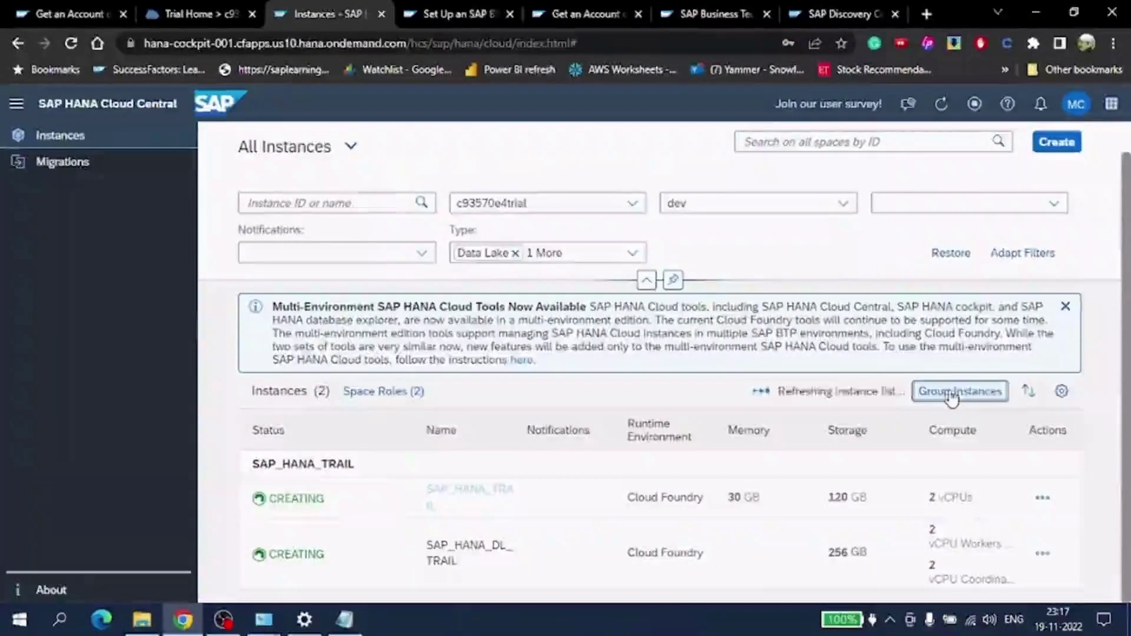
{"action": "scroll", "coordinate": [459, 499], "scroll_direction": "up", "scroll_amount": 1}
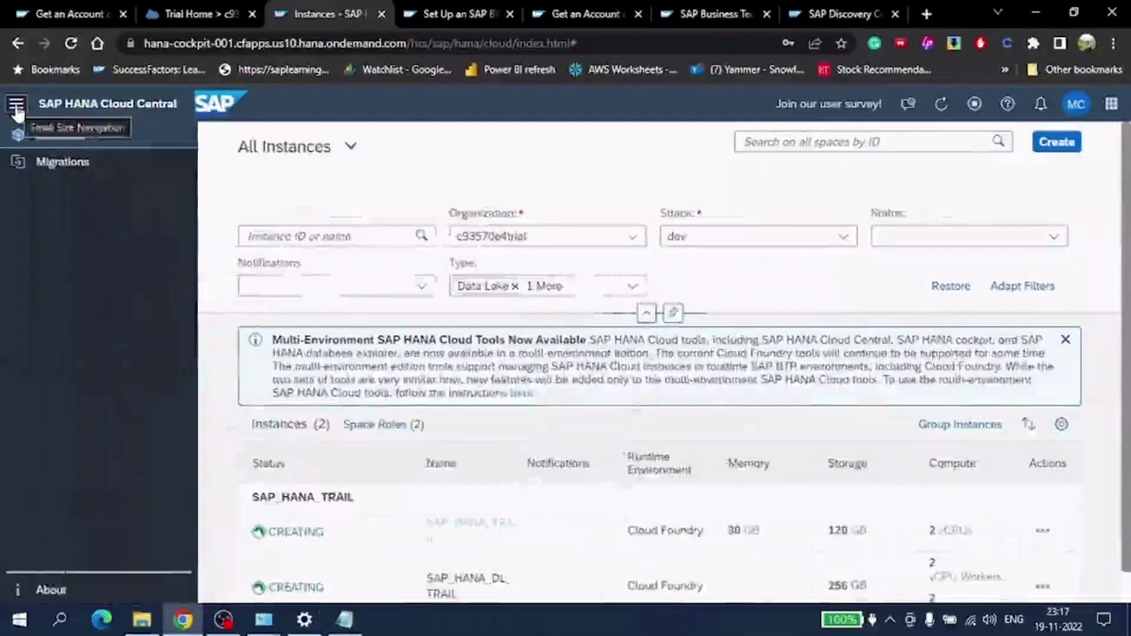
{"action": "scroll", "coordinate": [566, 442], "scroll_direction": "down", "scroll_amount": 1}
{"action": "left_click", "coordinate": [1041, 103]}
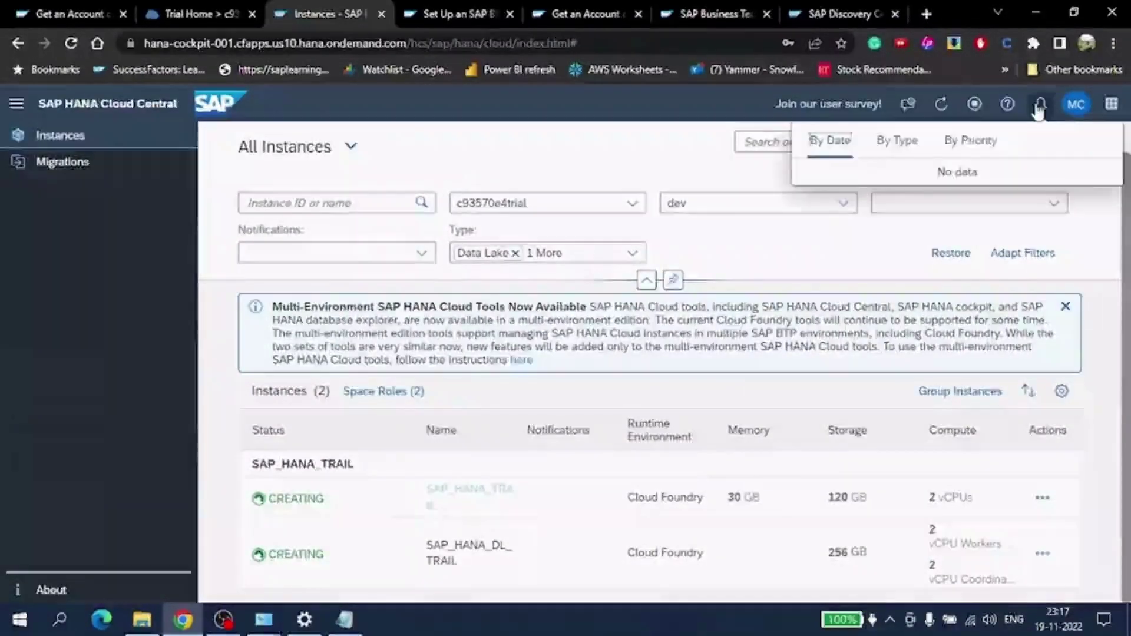
{"action": "left_click", "coordinate": [189, 14]}
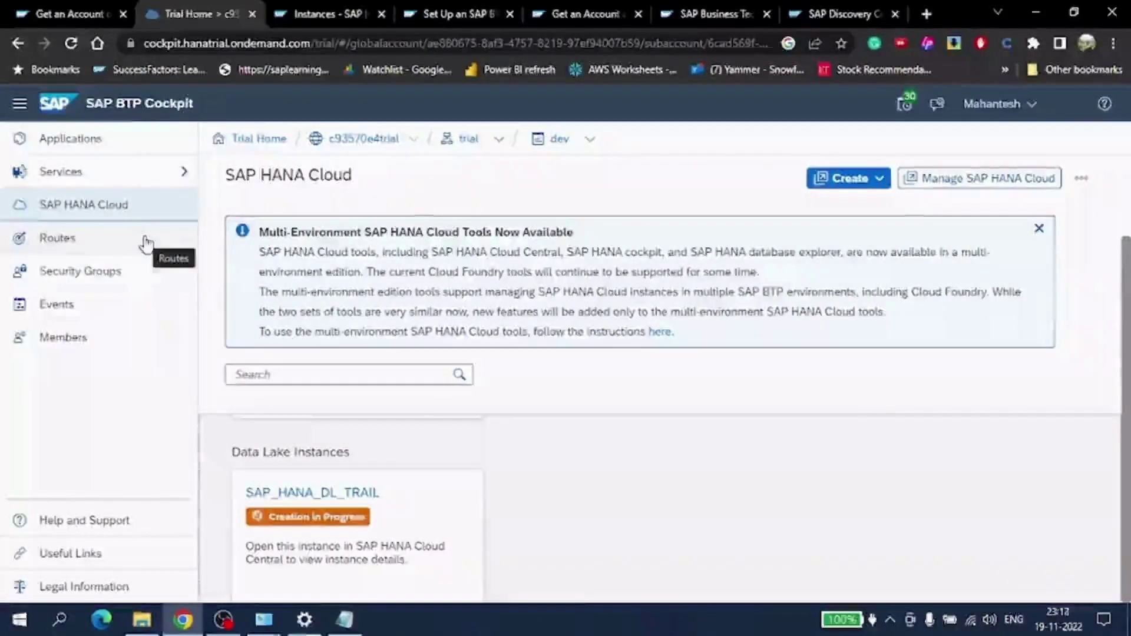
{"action": "scroll", "coordinate": [336, 492], "scroll_direction": "down", "scroll_amount": 2}
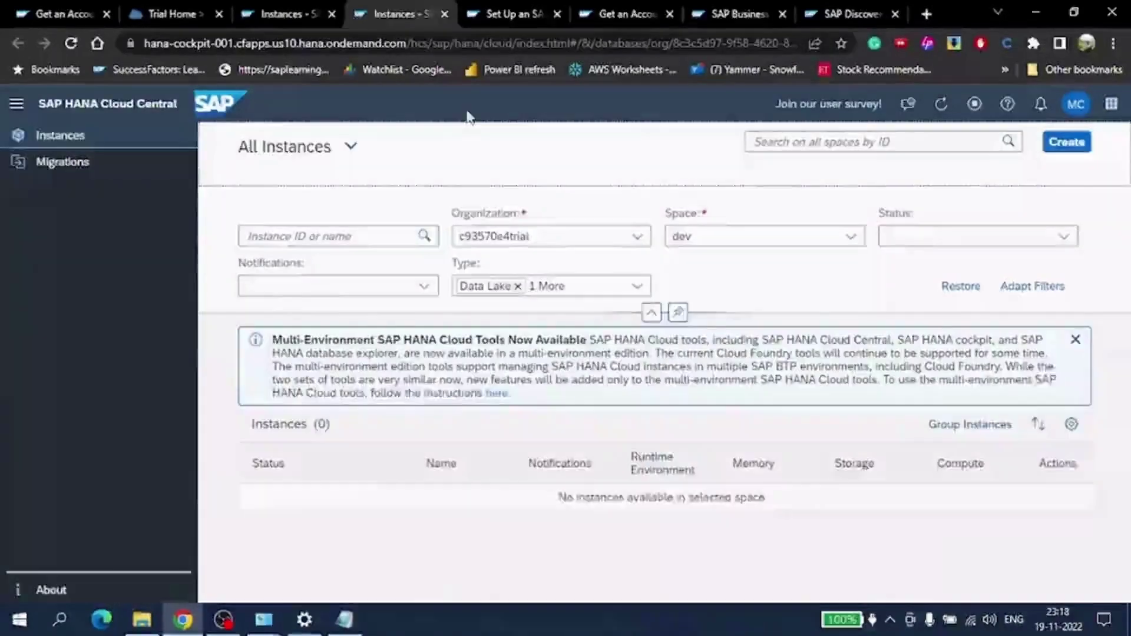
{"action": "scroll", "coordinate": [566, 399], "scroll_direction": "down", "scroll_amount": 1}
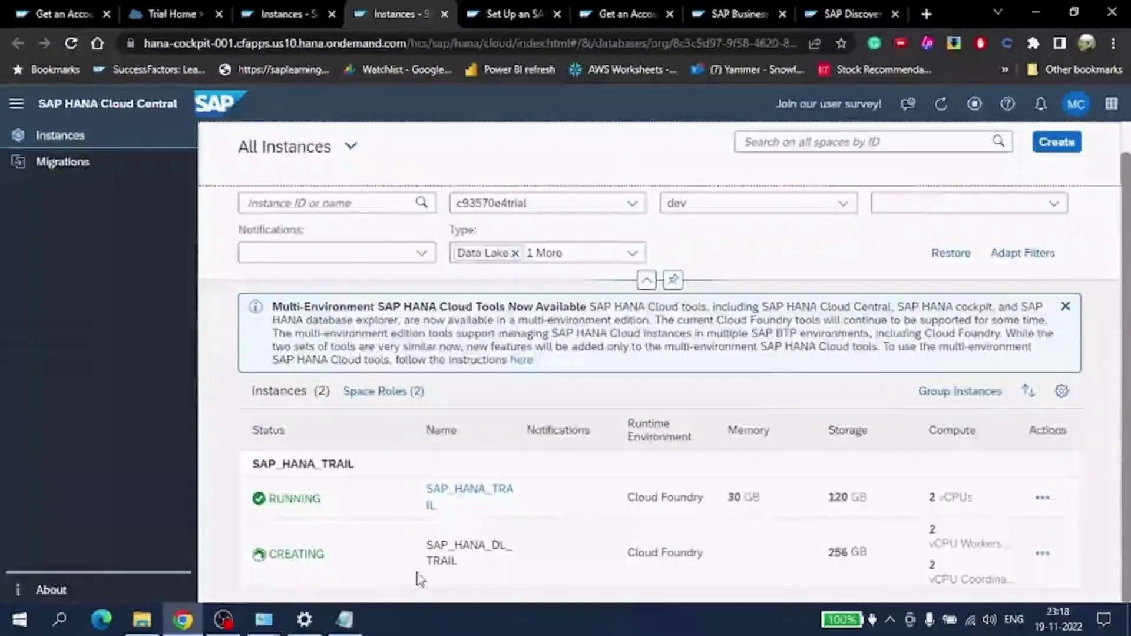
Look through the SAP_HANA_TRAIL instance details, mapping dialog and migrations, then return to Trial Home
{"action": "left_click", "coordinate": [474, 499]}
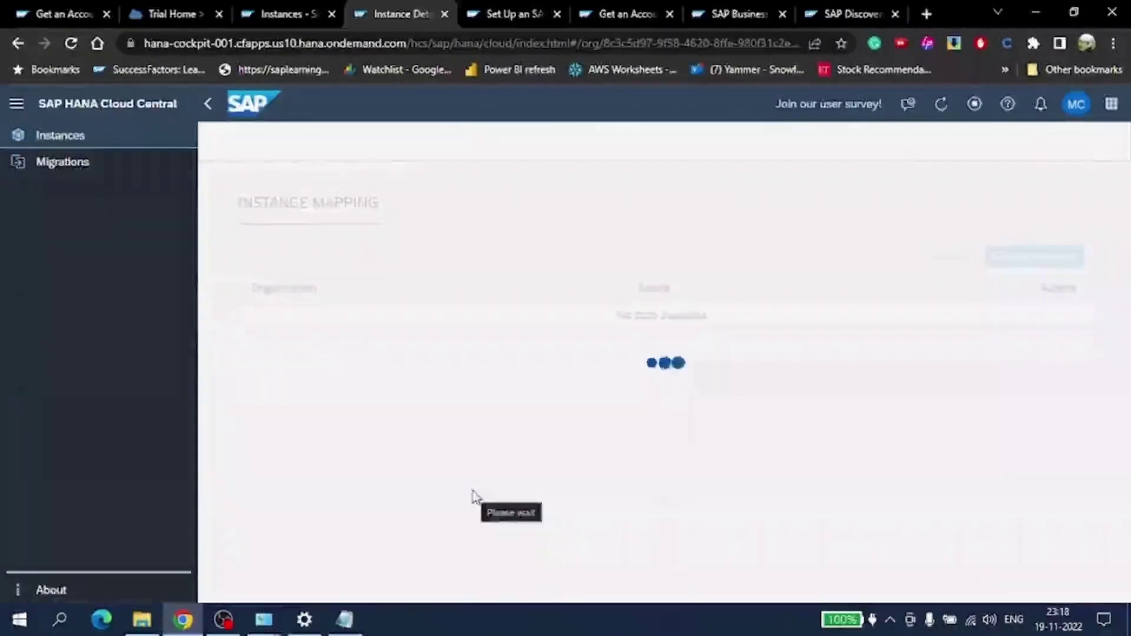
{"action": "left_click", "coordinate": [1034, 262]}
{"action": "left_click", "coordinate": [677, 328]}
{"action": "key", "text": "Escape"}
{"action": "left_click", "coordinate": [62, 162]}
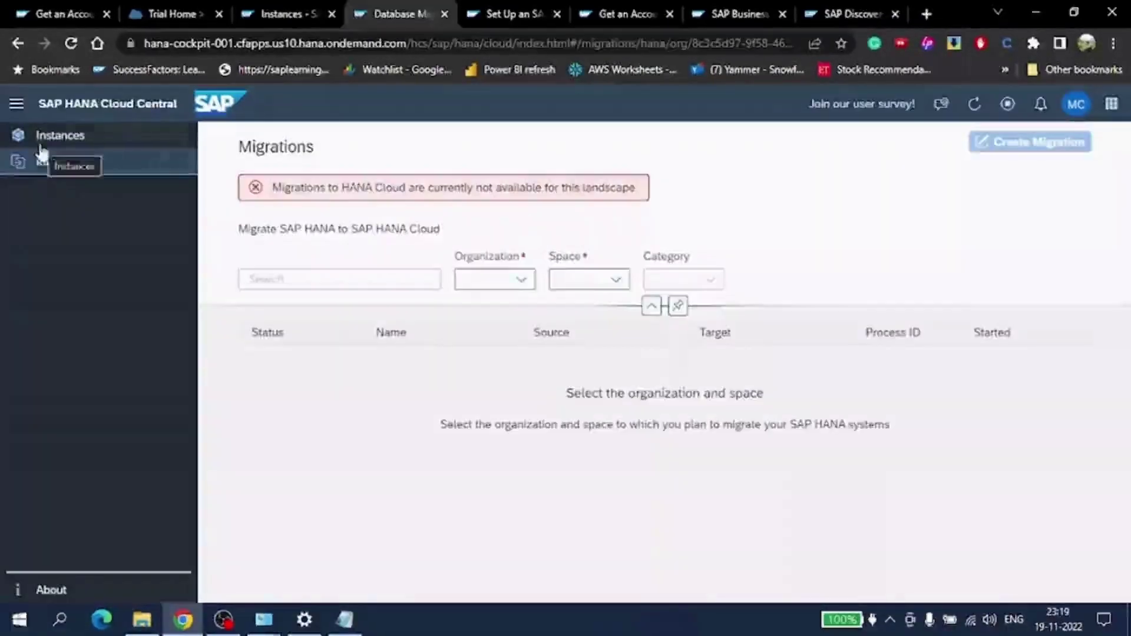
{"action": "left_click", "coordinate": [60, 135]}
{"action": "left_click", "coordinate": [166, 15]}
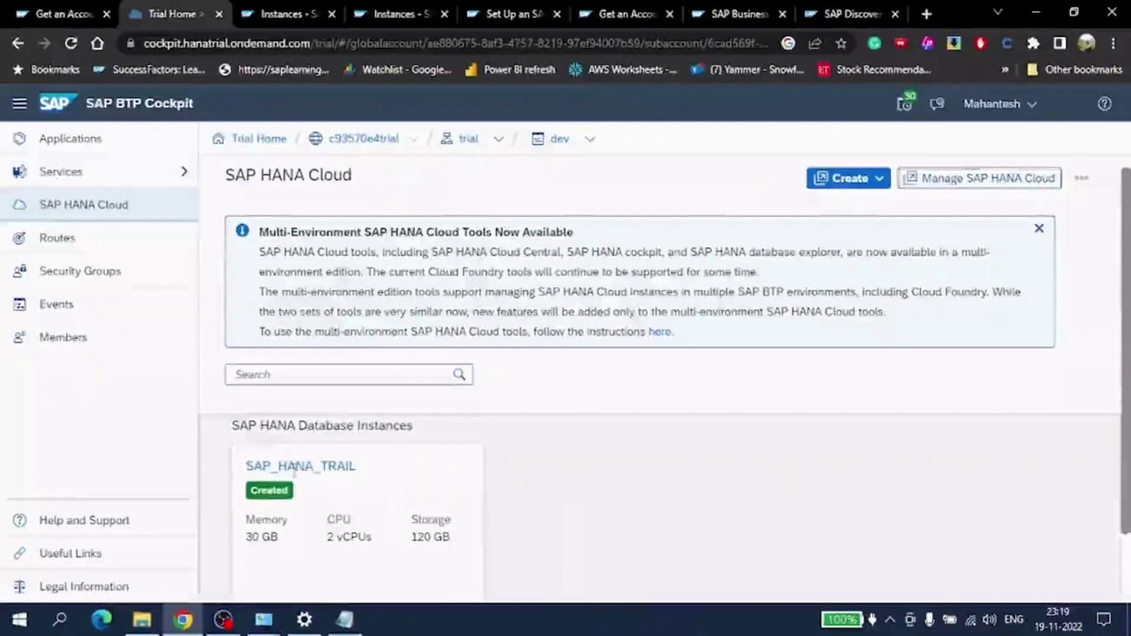
{"action": "scroll", "coordinate": [573, 496], "scroll_direction": "down", "scroll_amount": 3}
{"action": "scroll", "coordinate": [574, 496], "scroll_direction": "up", "scroll_amount": 3}
{"action": "scroll", "coordinate": [458, 446], "scroll_direction": "down", "scroll_amount": 2}
Launch SAP_HANA_TRAIL in SAP HANA Database Explorer and log on as DBADMIN with the pasted password
{"action": "left_click", "coordinate": [440, 465]}
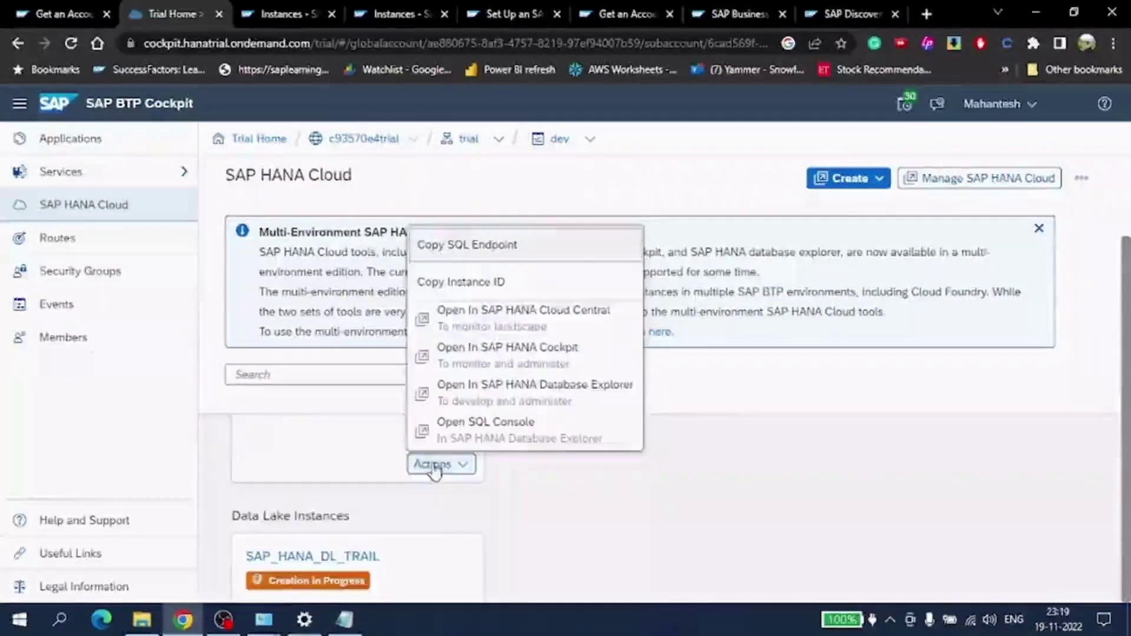
{"action": "left_click", "coordinate": [513, 387]}
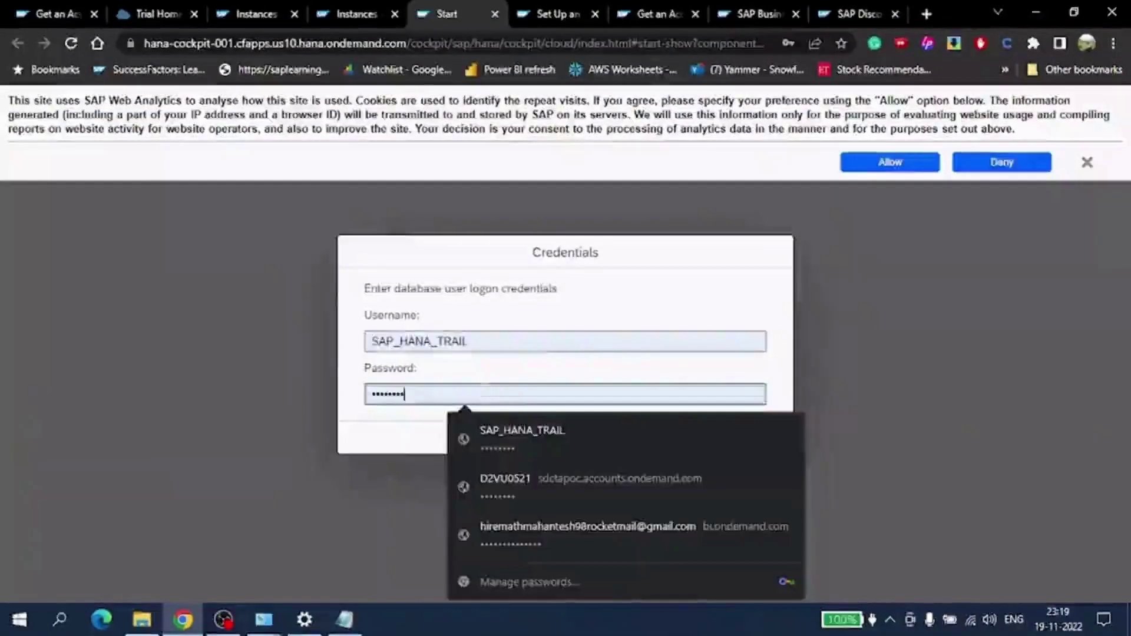
{"action": "type", "text": "******"}
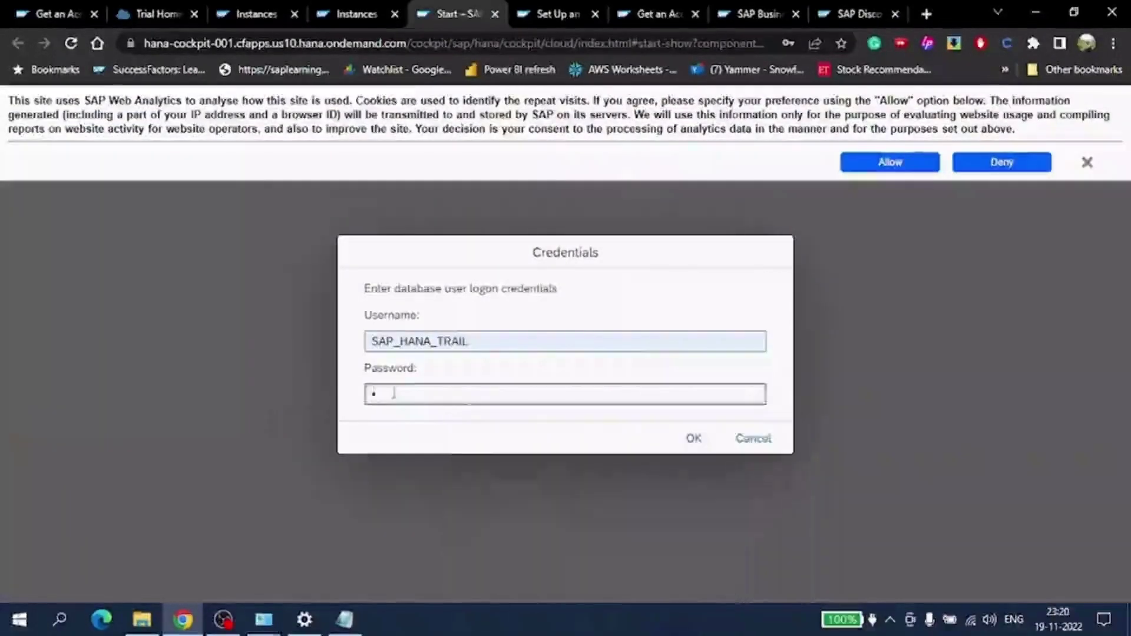
{"action": "left_click", "coordinate": [693, 438]}
{"action": "left_click", "coordinate": [345, 620]}
{"action": "left_click", "coordinate": [992, 266]}
{"action": "left_click", "coordinate": [567, 368]}
{"action": "key", "text": "ctrl+v"}
{"action": "left_click", "coordinate": [693, 461]}
{"action": "left_click", "coordinate": [753, 278]}
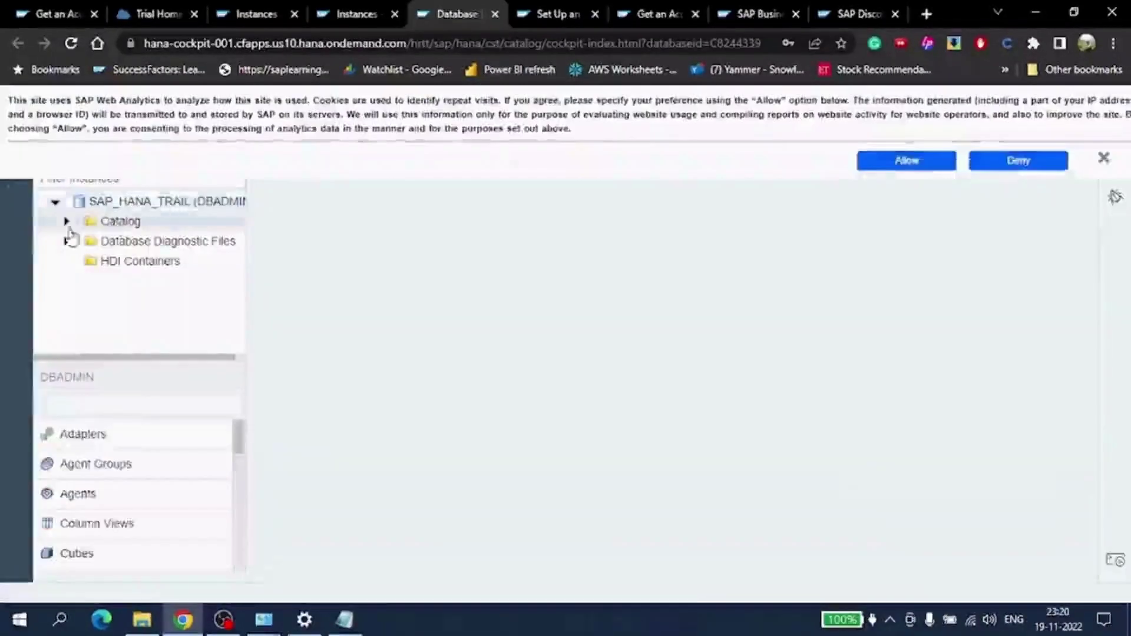
Browse the SAP_HANA_TRAIL Catalog, Functions and HDI Containers, and glance at Global Preferences
{"action": "left_click", "coordinate": [68, 222]}
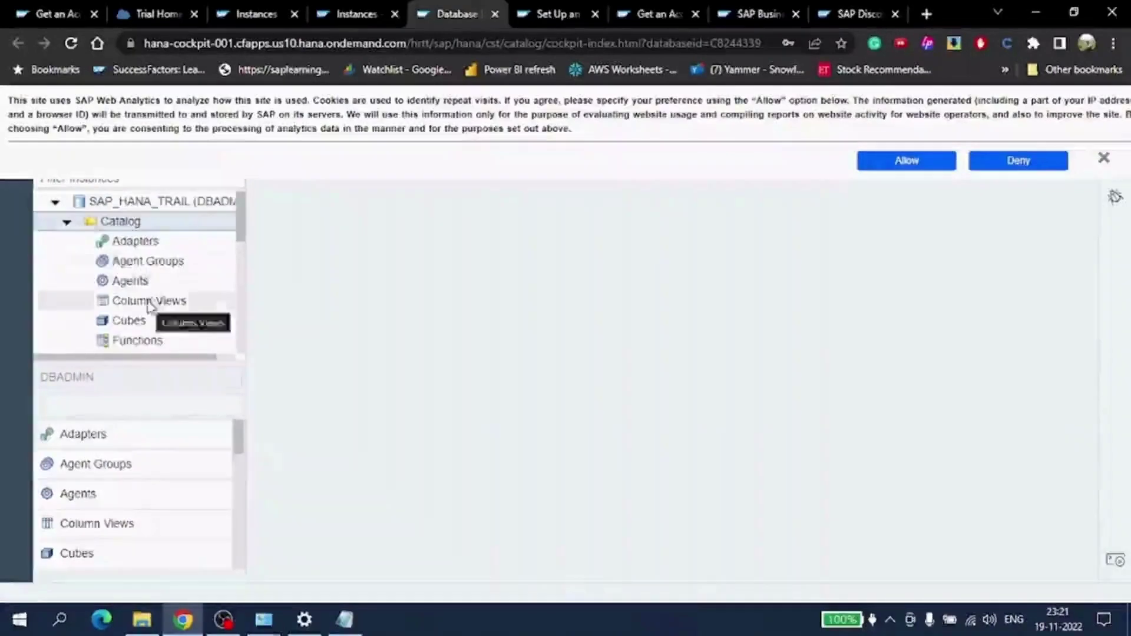
{"action": "scroll", "coordinate": [150, 305], "scroll_direction": "down", "scroll_amount": 2}
{"action": "right_click", "coordinate": [137, 245]}
{"action": "left_click", "coordinate": [450, 253]}
{"action": "scroll", "coordinate": [150, 293], "scroll_direction": "down", "scroll_amount": 3}
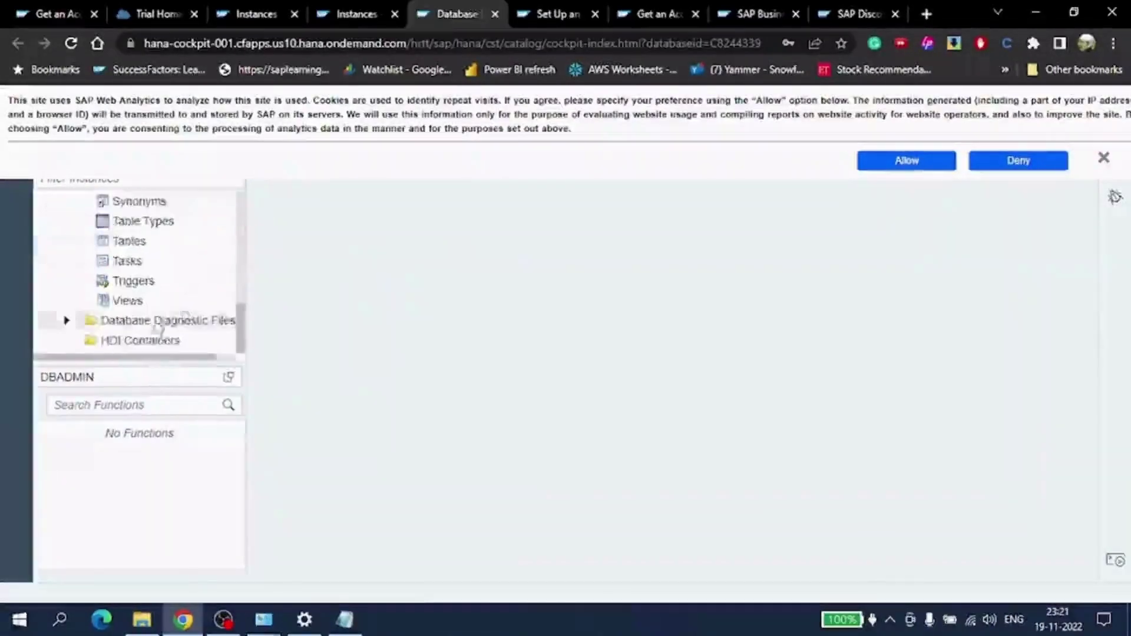
{"action": "left_click", "coordinate": [140, 340]}
{"action": "left_click", "coordinate": [1104, 159]}
{"action": "left_click", "coordinate": [16, 171]}
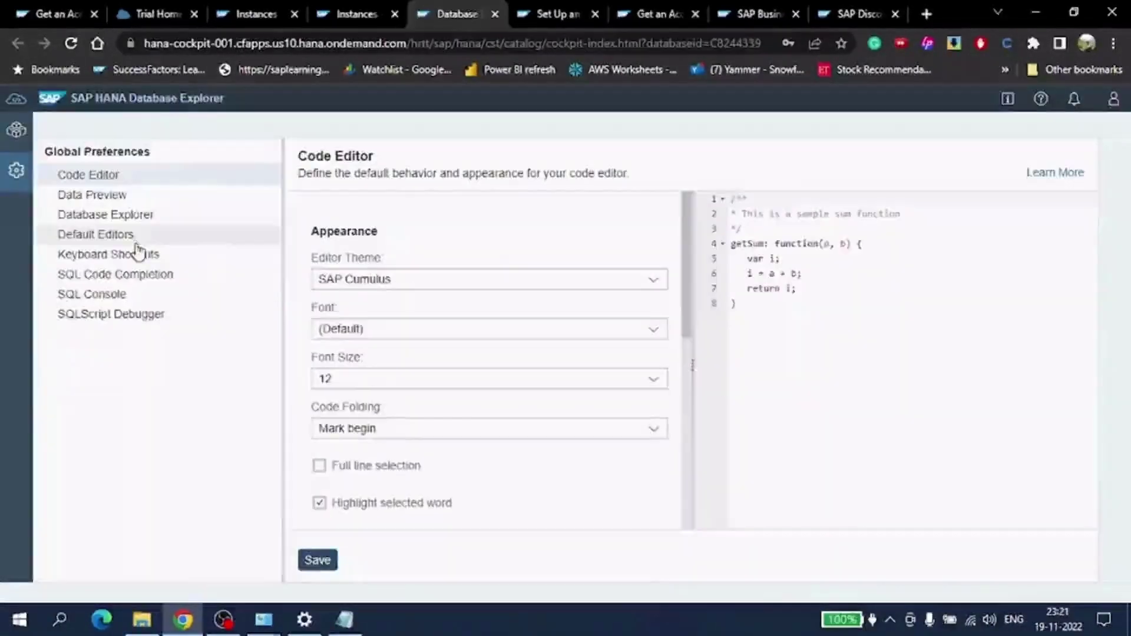
{"action": "left_click", "coordinate": [16, 130]}
{"action": "scroll", "coordinate": [155, 305], "scroll_direction": "up", "scroll_amount": 5}
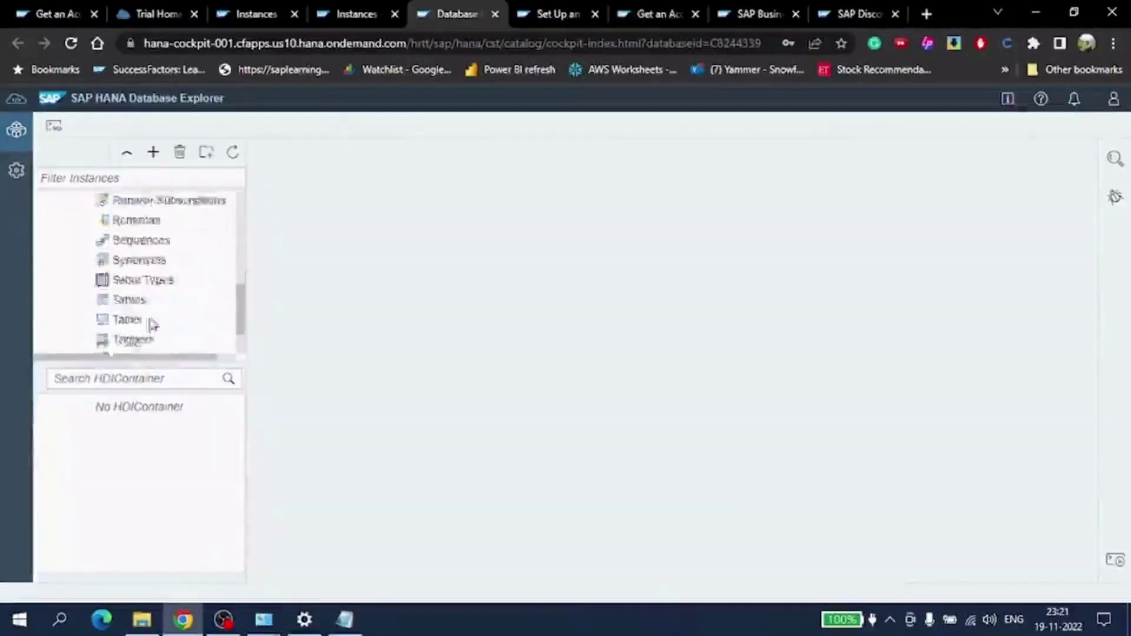
Navigate from Trial Home up to the trial subaccount and its Instances and Subscriptions
{"action": "left_click", "coordinate": [256, 14]}
{"action": "left_click", "coordinate": [157, 13]}
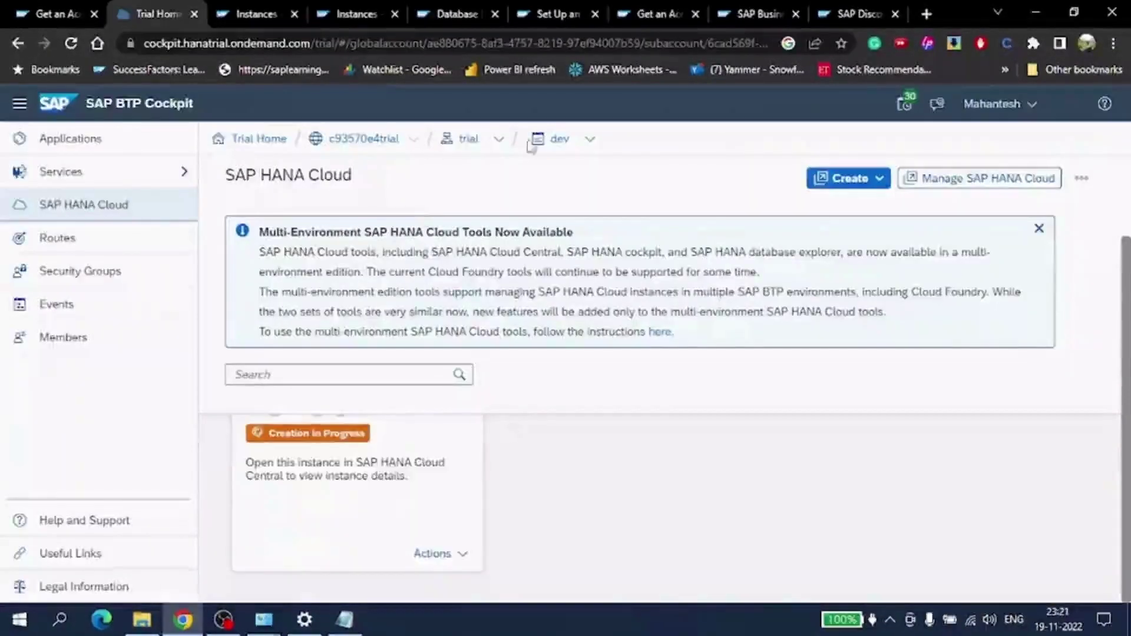
{"action": "left_click", "coordinate": [469, 138]}
{"action": "left_click", "coordinate": [382, 142]}
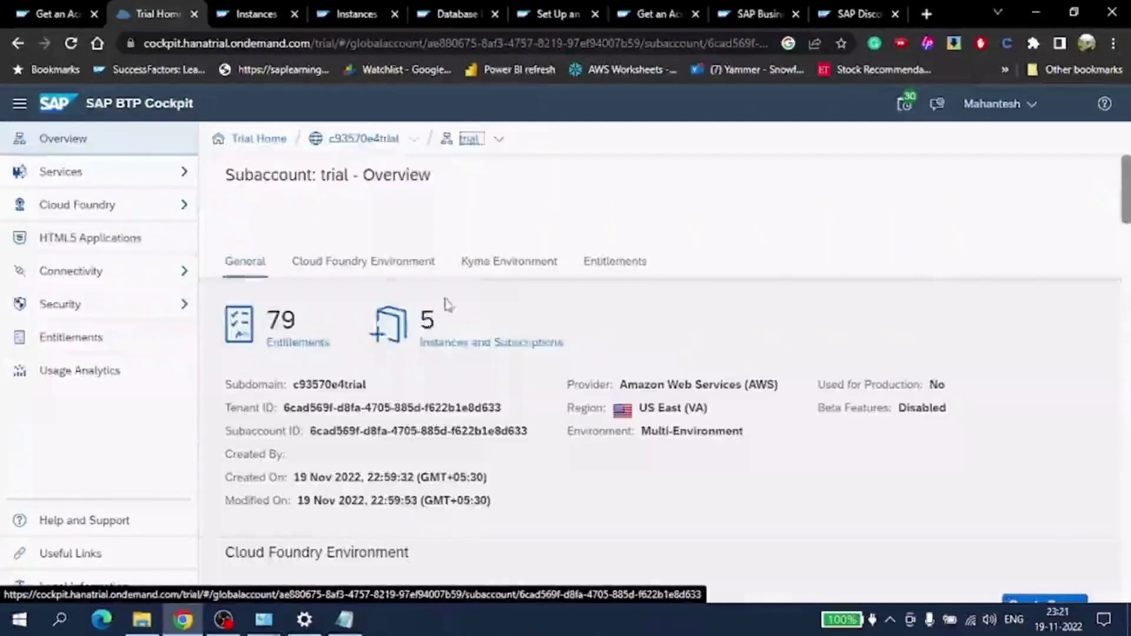
{"action": "left_click", "coordinate": [455, 341]}
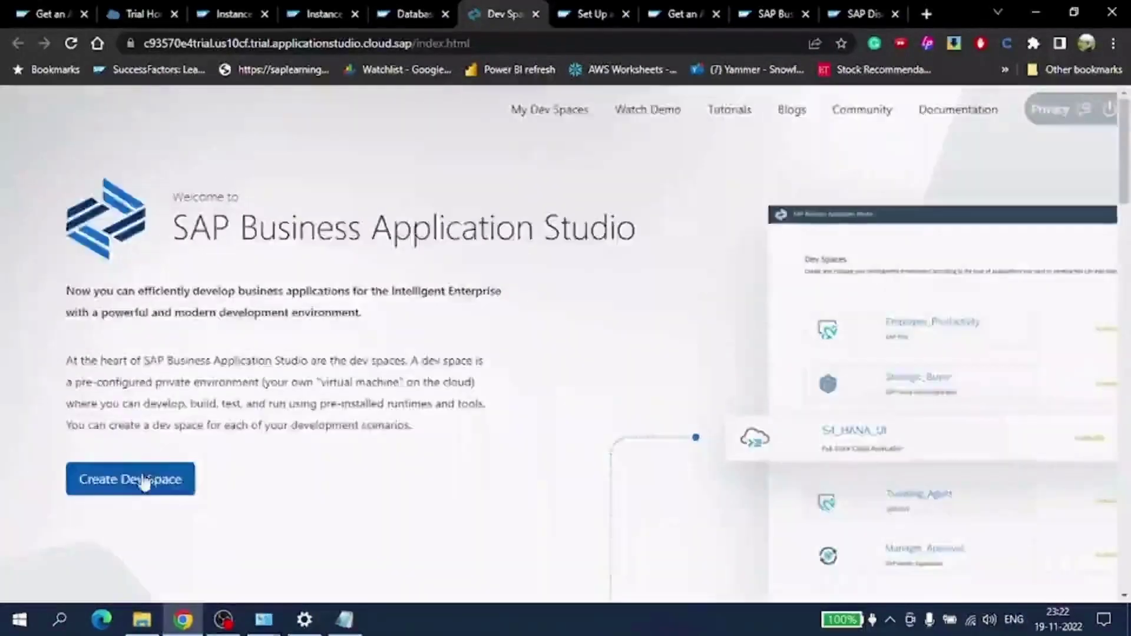
Start a new dev space named DEV of type SAP HANA Native Application
{"action": "left_click", "coordinate": [130, 478]}
{"action": "scroll", "coordinate": [170, 352], "scroll_direction": "down", "scroll_amount": 3}
{"action": "left_click", "coordinate": [191, 336]}
{"action": "left_click", "coordinate": [153, 201]}
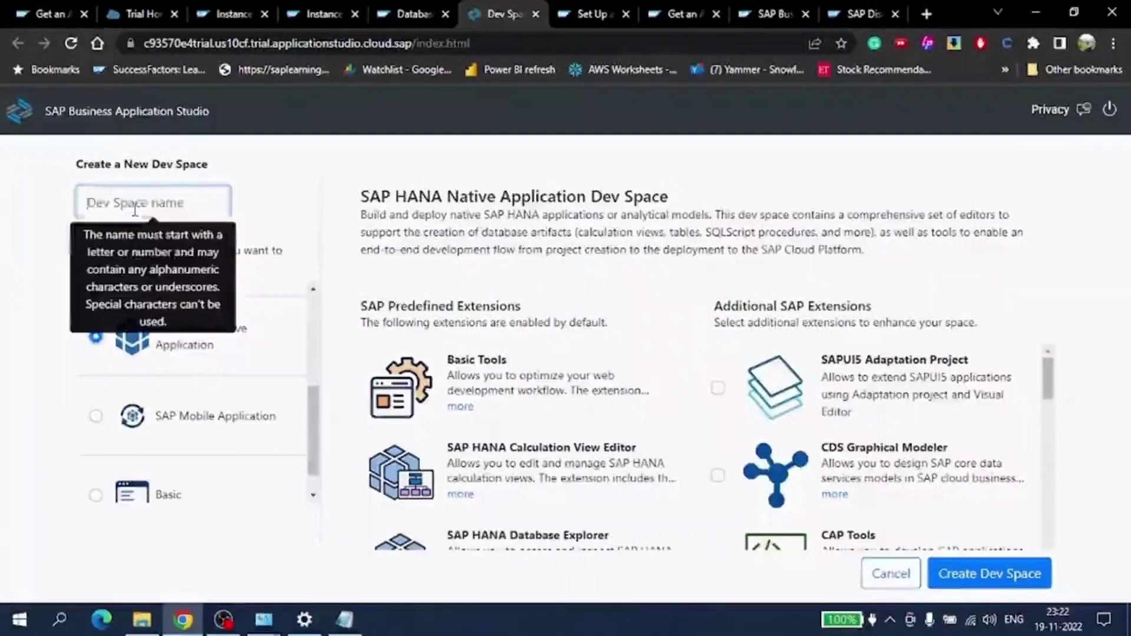
{"action": "type", "text": "DEV"}
{"action": "scroll", "coordinate": [619, 425], "scroll_direction": "down", "scroll_amount": 3}
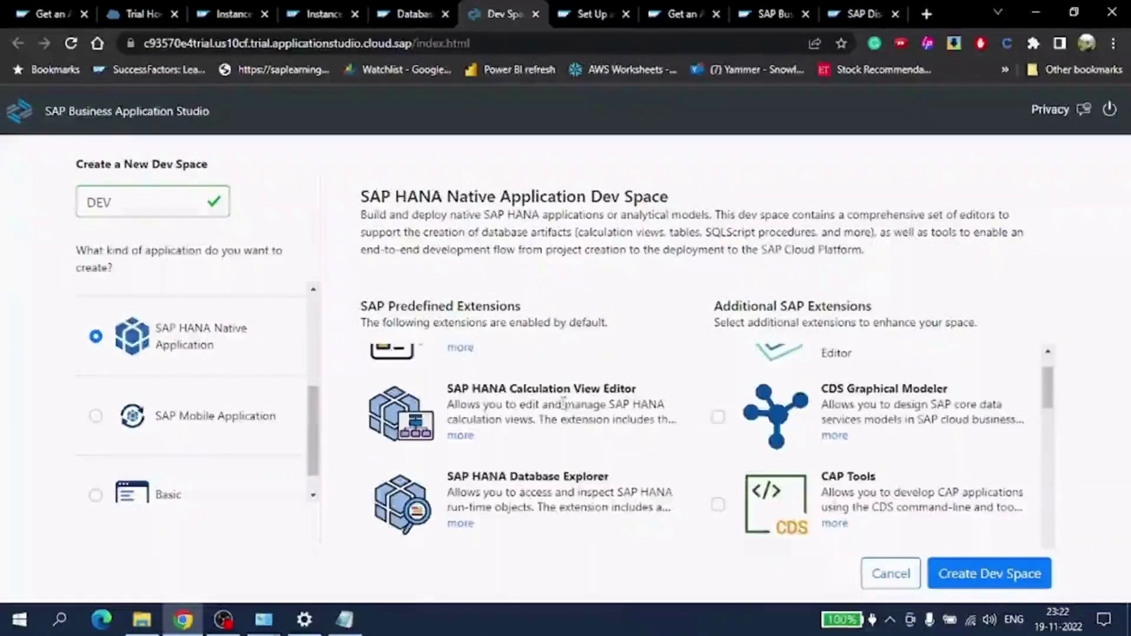
{"action": "scroll", "coordinate": [716, 424], "scroll_direction": "down", "scroll_amount": 3}
Enable HANA Performance Tools, SAPUI5 Adaptation Project, Chromium Browser Tools, Work Zone Dev Tools and Layout Editor, then create DEV
{"action": "left_click", "coordinate": [718, 379]}
{"action": "scroll", "coordinate": [722, 382], "scroll_direction": "down", "scroll_amount": 5}
{"action": "left_click", "coordinate": [718, 387]}
{"action": "scroll", "coordinate": [722, 416], "scroll_direction": "down", "scroll_amount": 3}
{"action": "scroll", "coordinate": [723, 425], "scroll_direction": "down", "scroll_amount": 2}
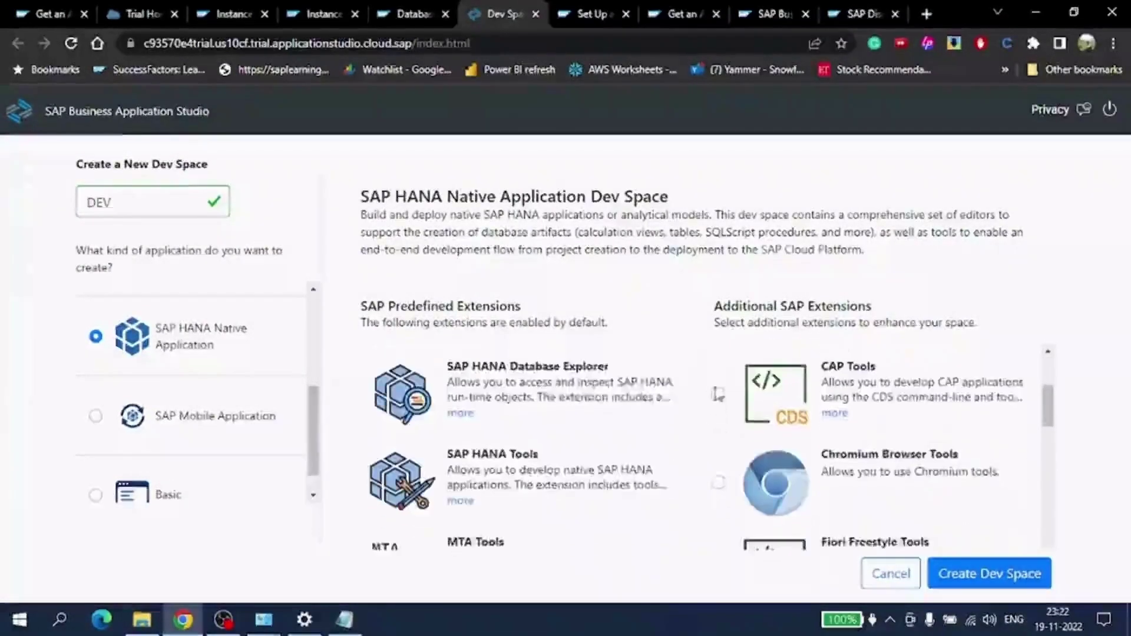
{"action": "left_click", "coordinate": [719, 396]}
{"action": "scroll", "coordinate": [724, 442], "scroll_direction": "up", "scroll_amount": 1}
{"action": "scroll", "coordinate": [723, 450], "scroll_direction": "down", "scroll_amount": 3}
{"action": "scroll", "coordinate": [723, 442], "scroll_direction": "down", "scroll_amount": 3}
{"action": "scroll", "coordinate": [723, 442], "scroll_direction": "down", "scroll_amount": 3}
{"action": "scroll", "coordinate": [722, 437], "scroll_direction": "down", "scroll_amount": 2}
{"action": "scroll", "coordinate": [722, 437], "scroll_direction": "down", "scroll_amount": 3}
{"action": "left_click", "coordinate": [718, 407]}
{"action": "left_click", "coordinate": [718, 456]}
{"action": "scroll", "coordinate": [619, 424], "scroll_direction": "up", "scroll_amount": 2}
{"action": "scroll", "coordinate": [546, 418], "scroll_direction": "down", "scroll_amount": 2}
{"action": "scroll", "coordinate": [716, 452], "scroll_direction": "down", "scroll_amount": 2}
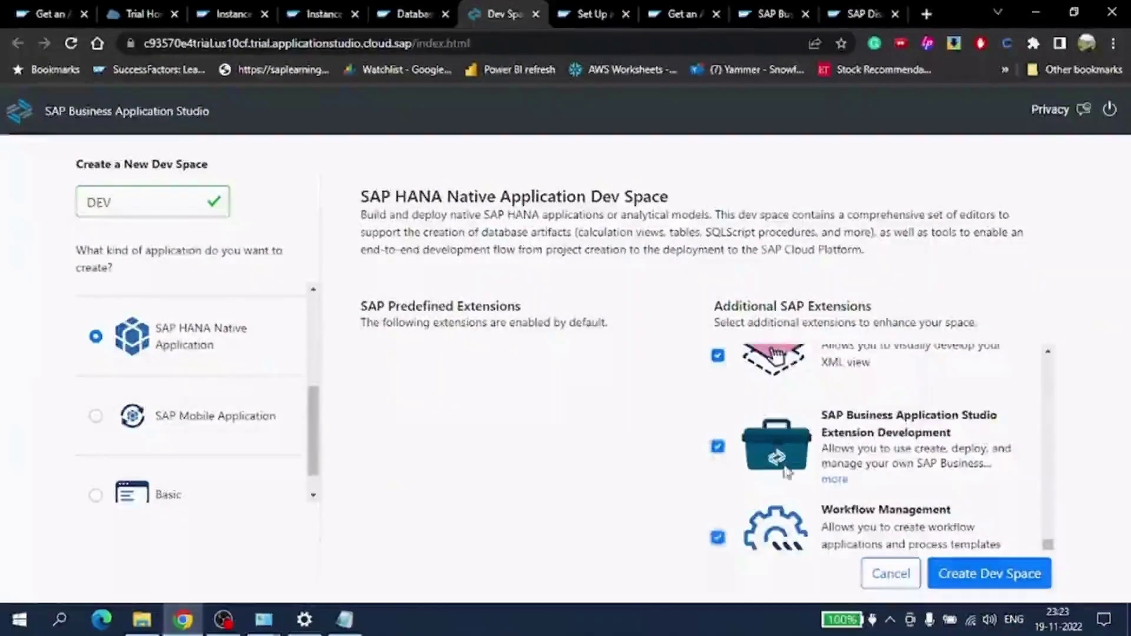
{"action": "left_click", "coordinate": [989, 573]}
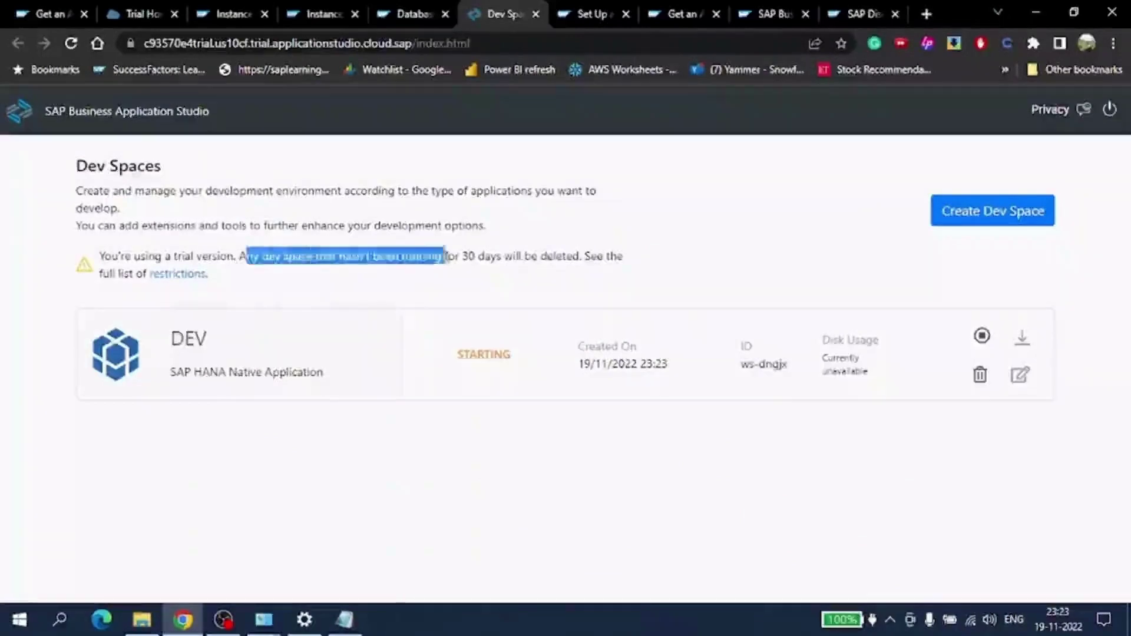
{"action": "left_click", "coordinate": [462, 256]}
{"action": "left_click", "coordinate": [481, 325]}
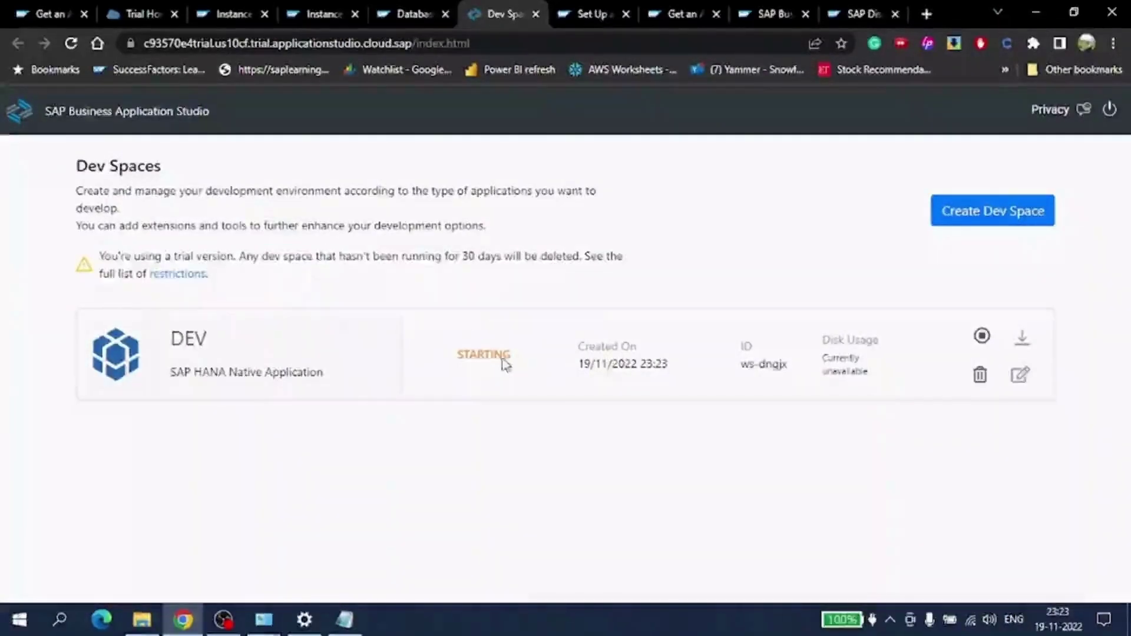
Select the SAP_HANA_TRAIL catalog in Database Explorer to expand its object types
{"action": "left_click", "coordinate": [397, 16]}
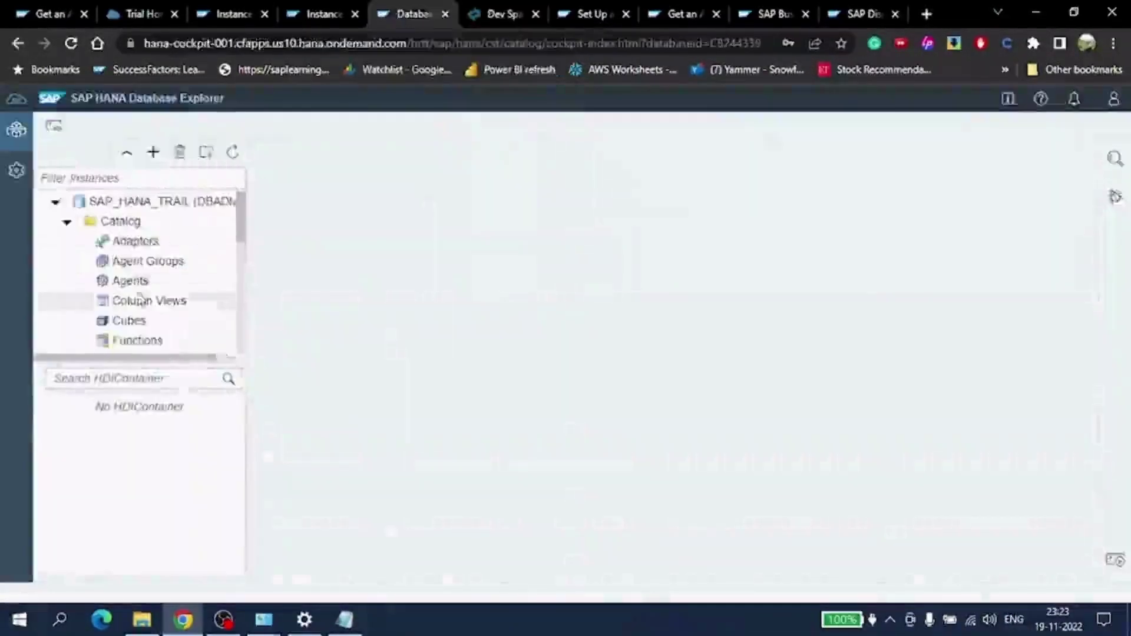
{"action": "left_click", "coordinate": [121, 221]}
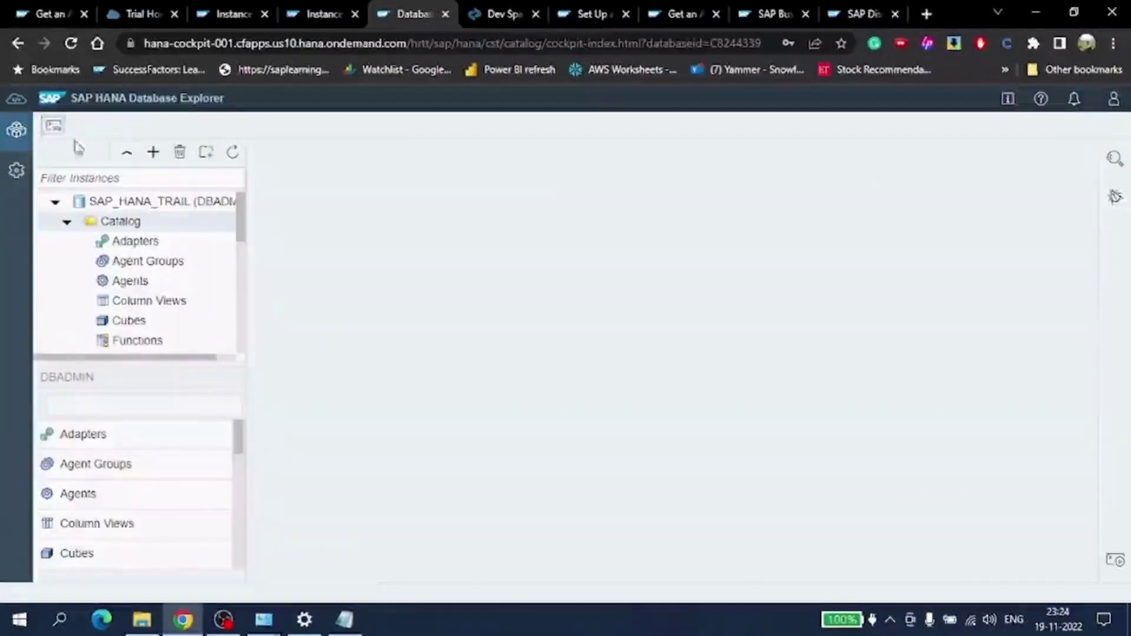